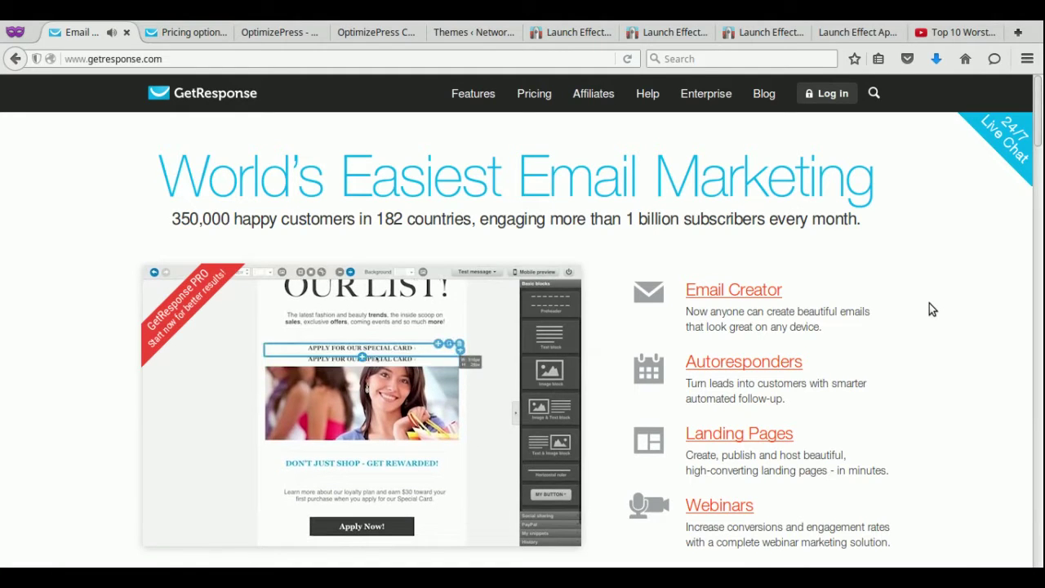
Step: Open the International Beer Festival demo page and examine its sign-up form from the email field to the submit button
click(858, 32)
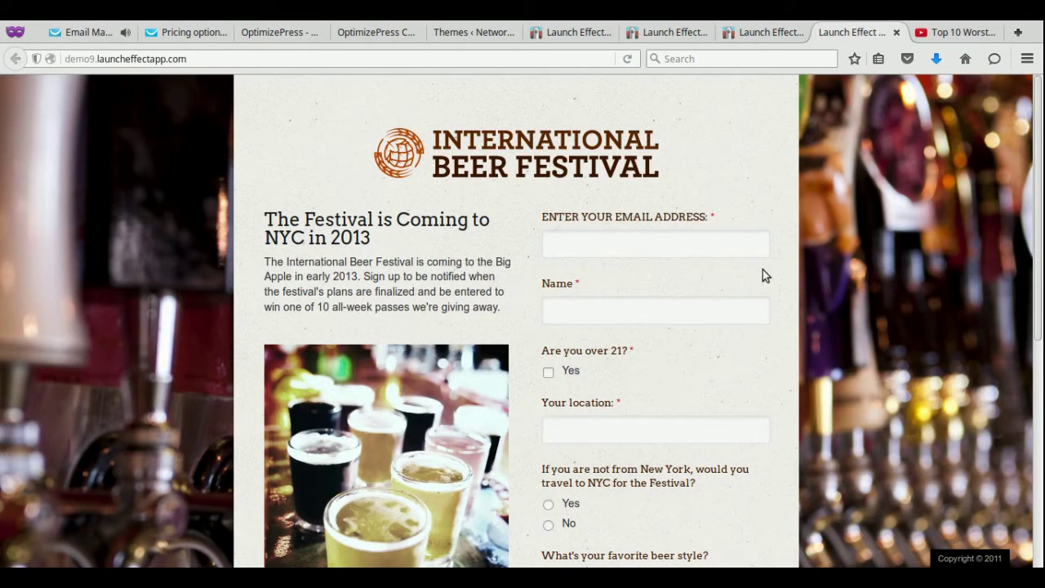
scroll(764, 276, down, 2)
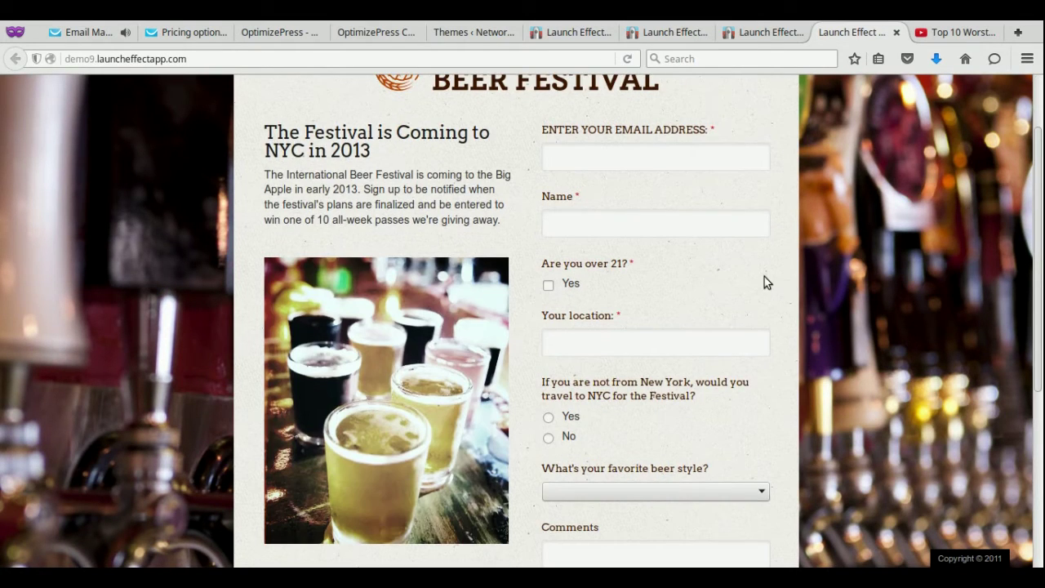
scroll(765, 276, up, 1)
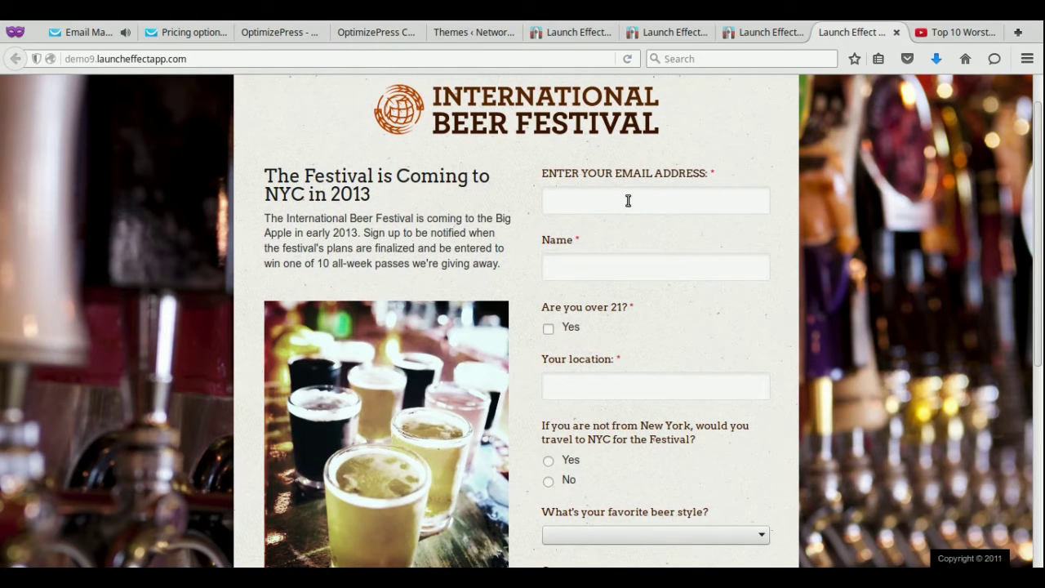
scroll(710, 327, down, 5)
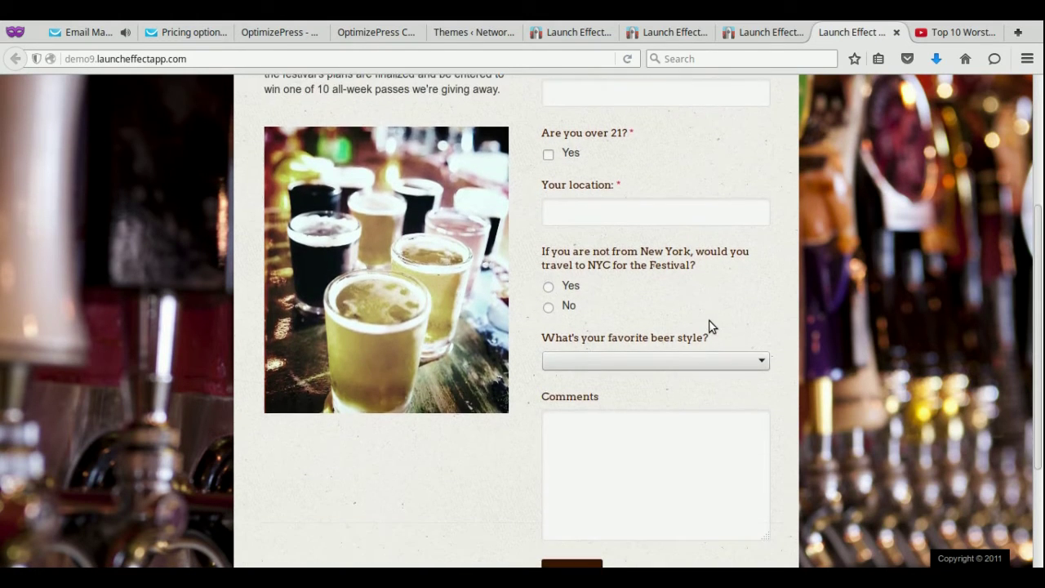
scroll(709, 327, down, 4)
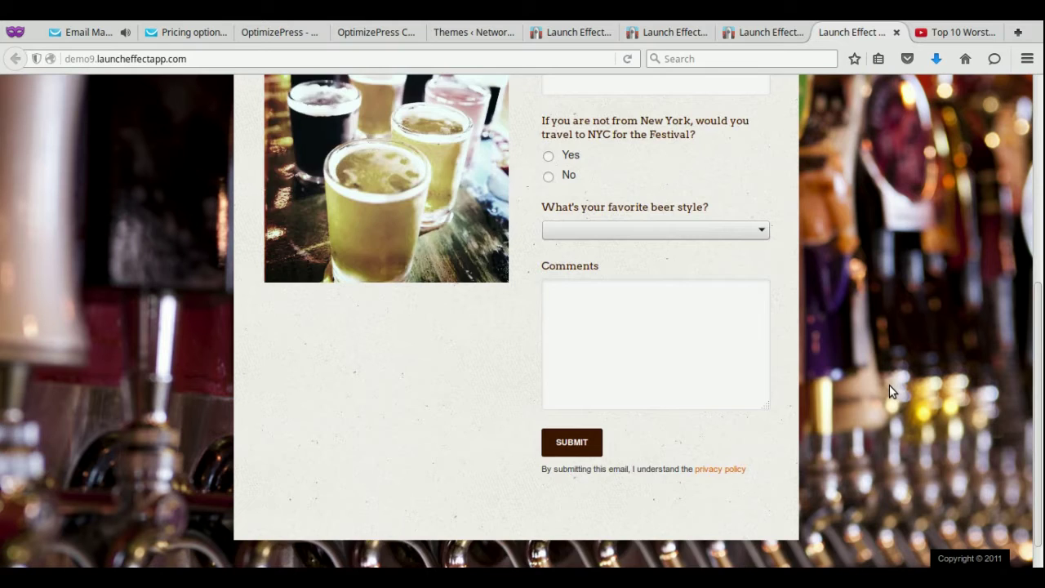
scroll(890, 385, up, 10)
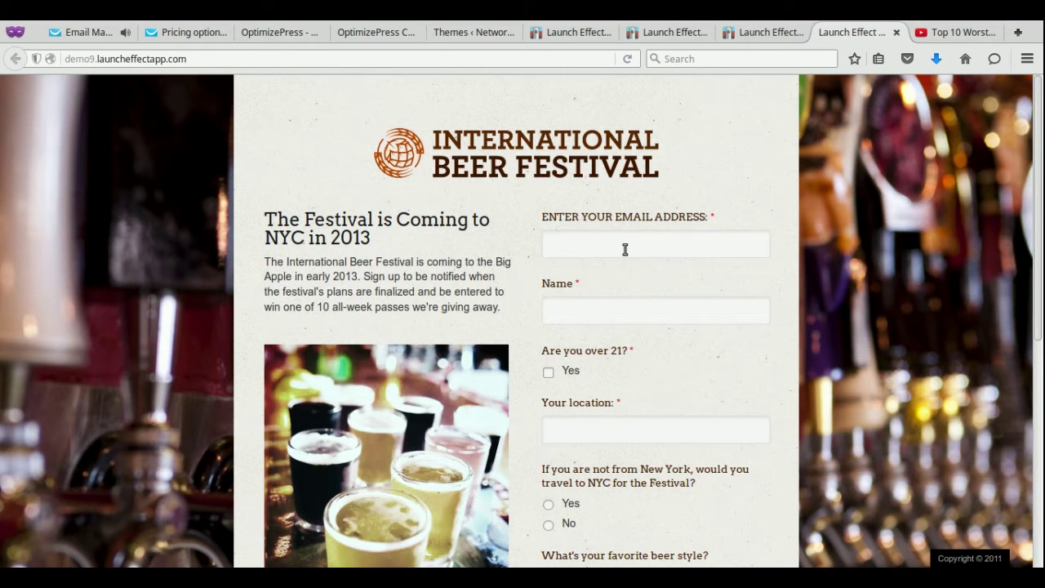
scroll(866, 331, down, 3)
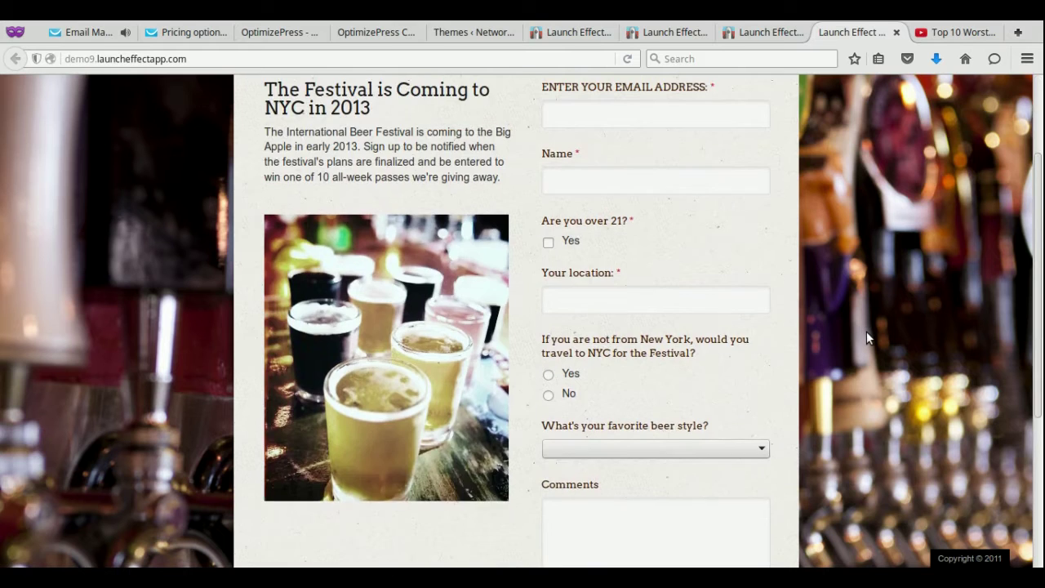
scroll(866, 331, down, 1)
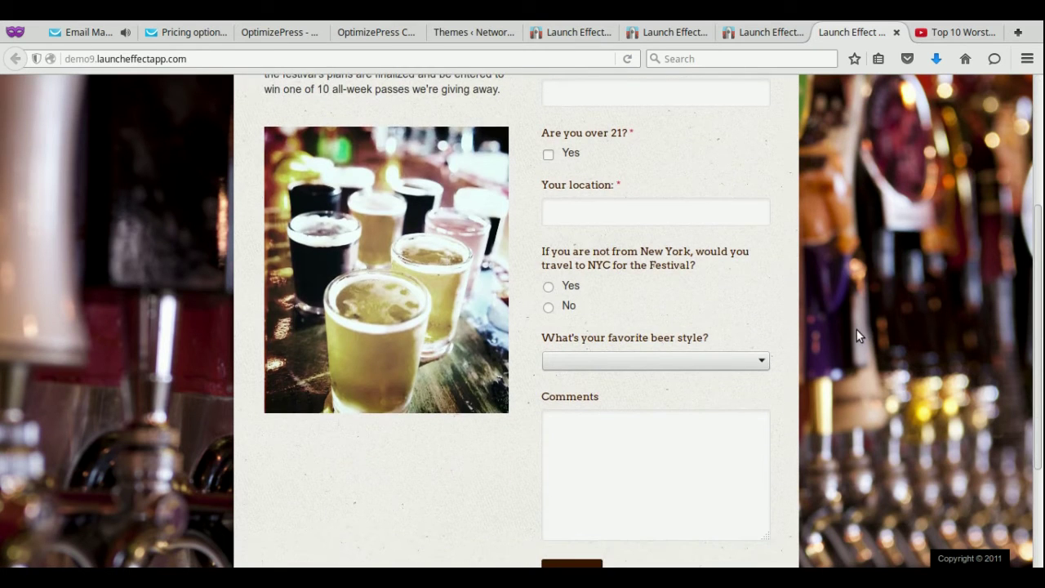
scroll(856, 330, up, 3)
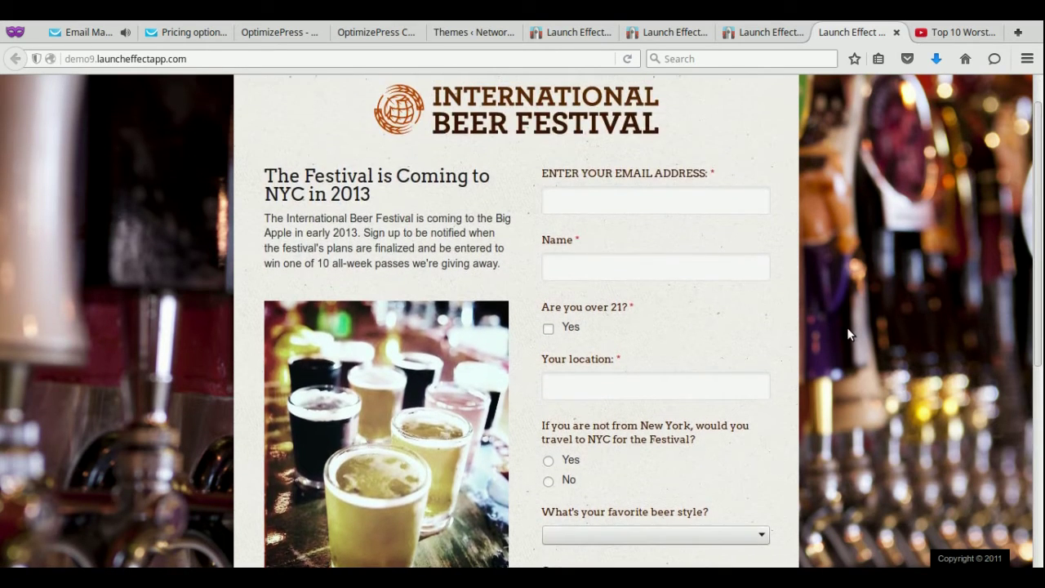
scroll(841, 328, up, 1)
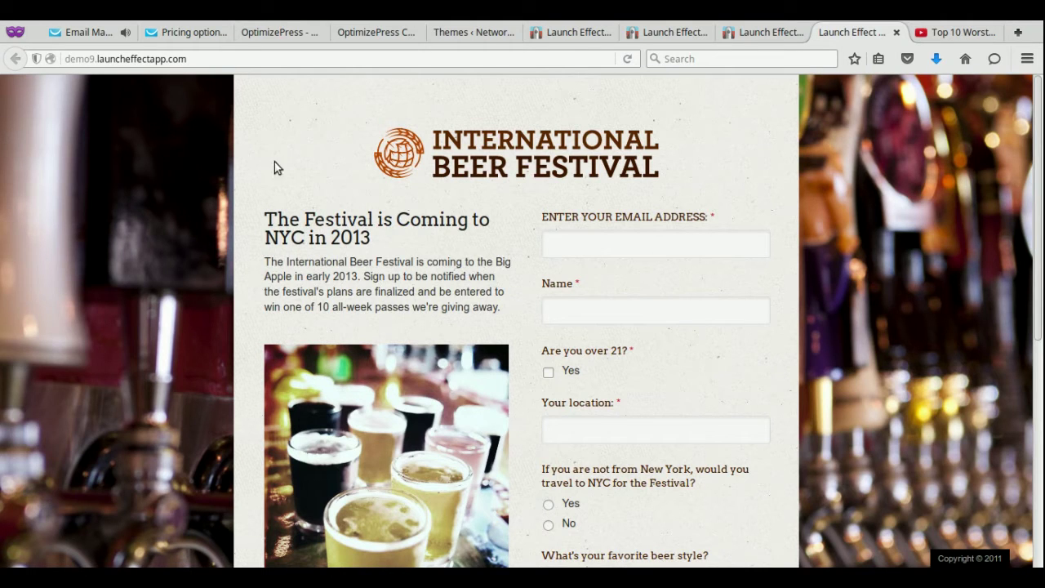
Step: Look over the GetResponse and OptimizePress home pages, examining the OptimizePress feature list, customer stories and page types
click(280, 35)
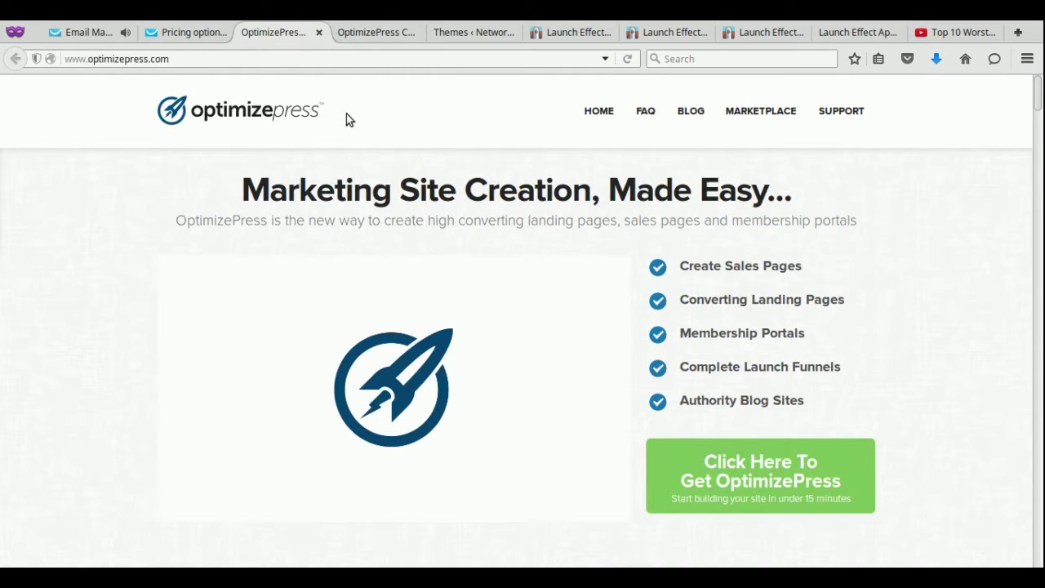
click(93, 37)
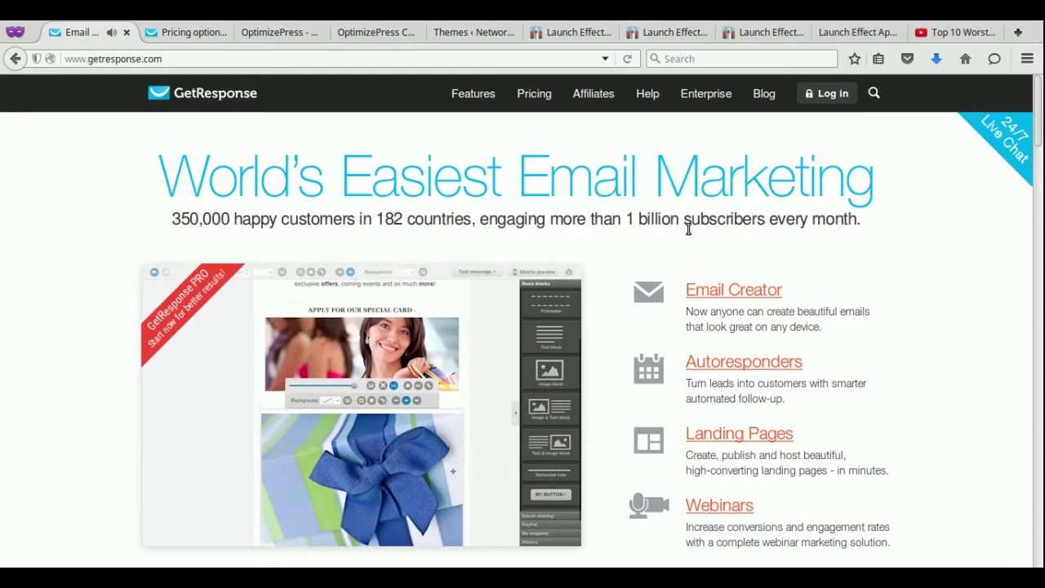
click(282, 31)
scroll(862, 294, down, 3)
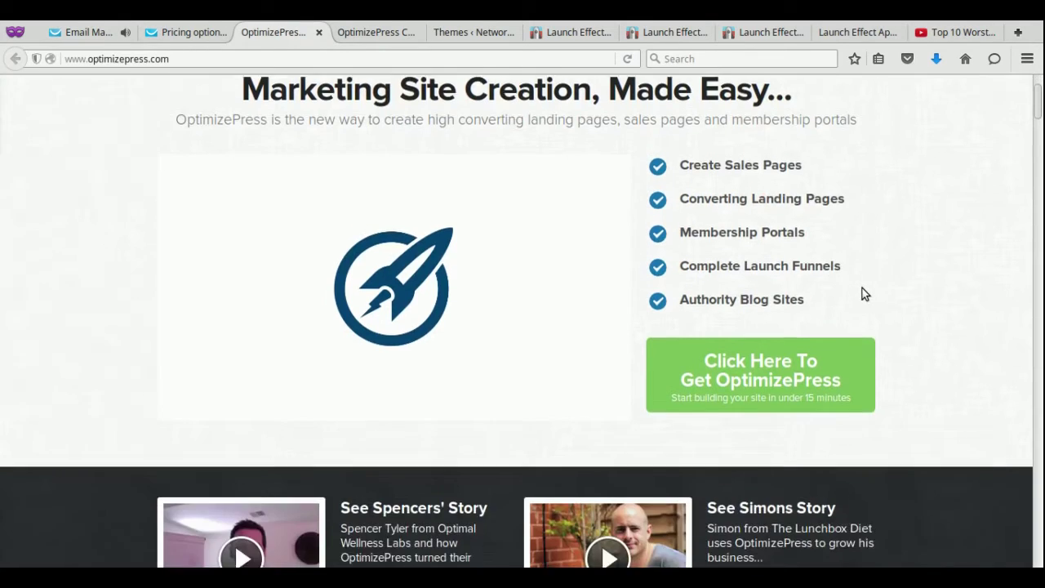
scroll(860, 284, down, 7)
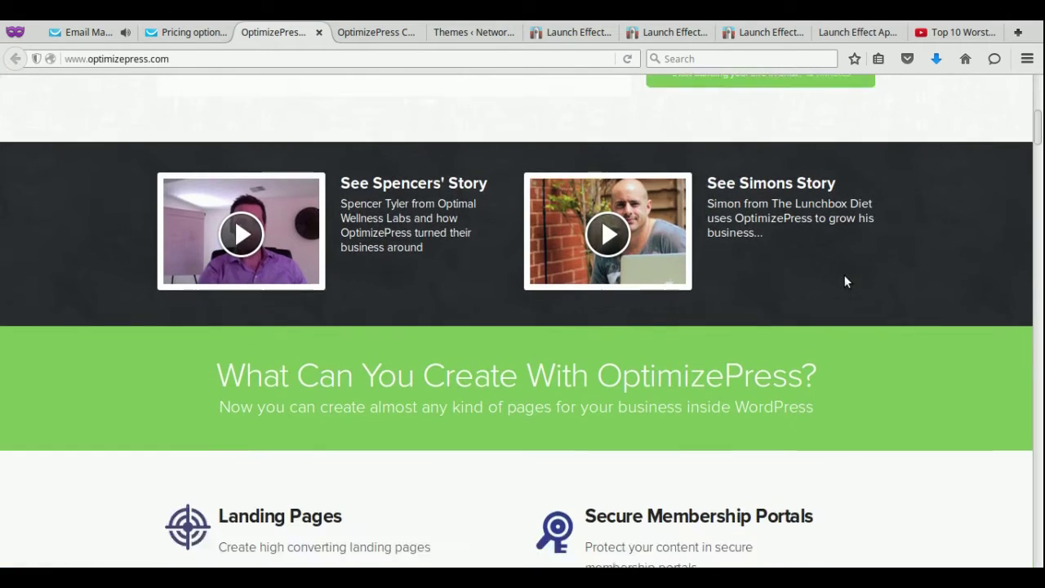
scroll(827, 276, down, 2)
scroll(821, 272, up, 12)
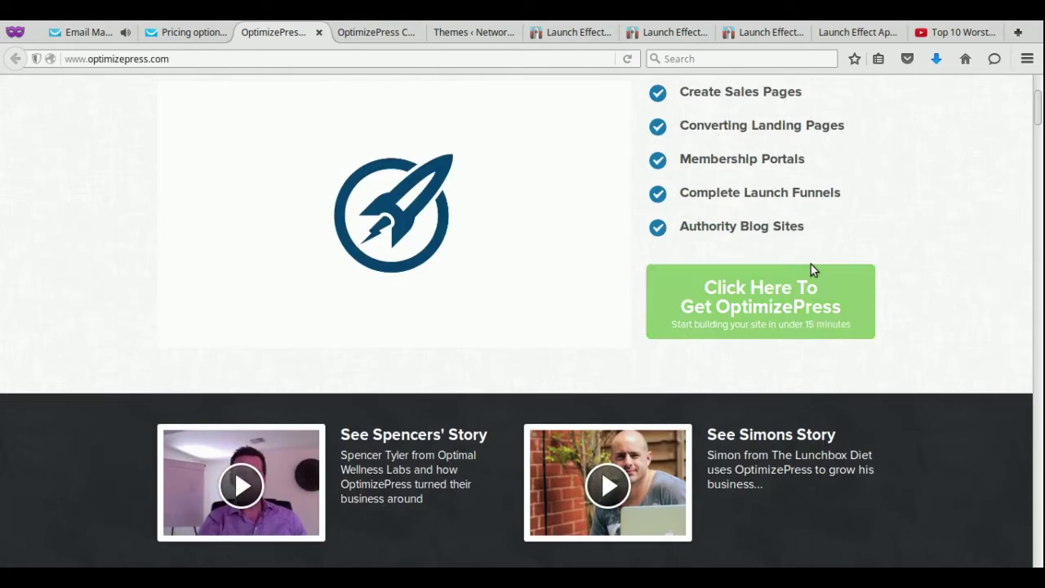
scroll(809, 263, up, 1)
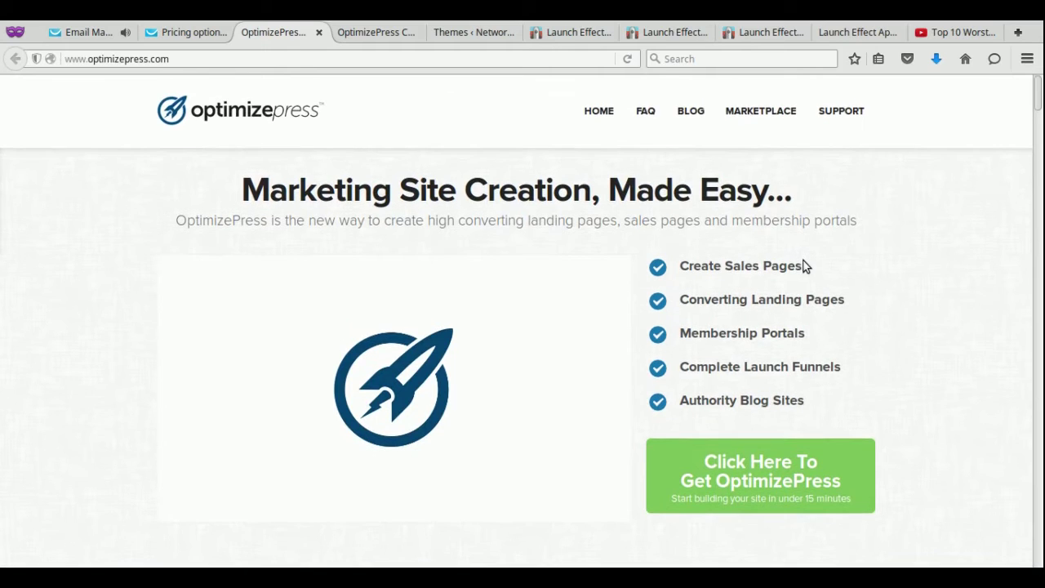
Step: Compare the OptimizePress package prices with the GetResponse pricing options, ending on the GetResponse home page
click(364, 34)
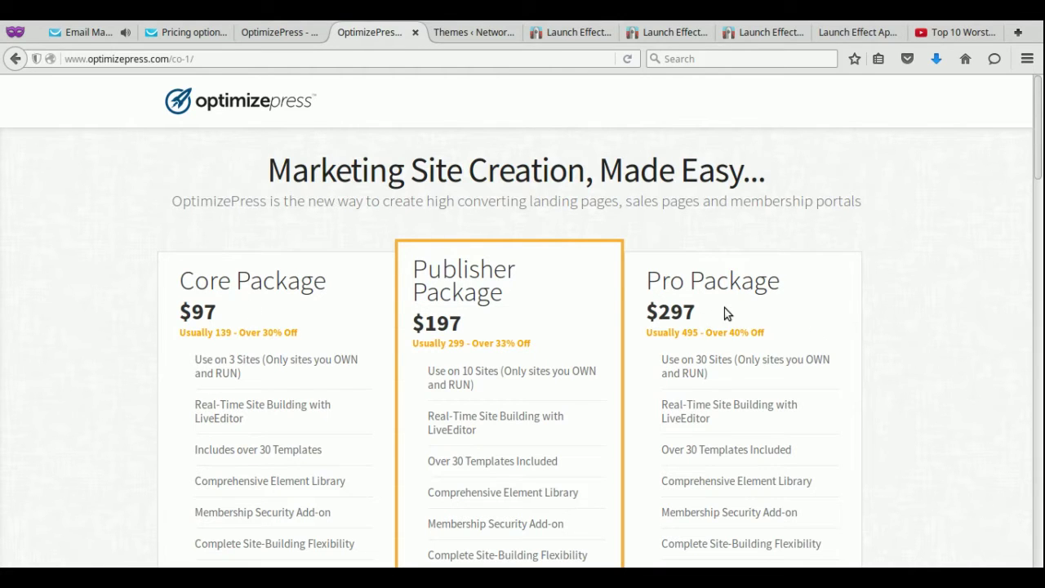
click(90, 31)
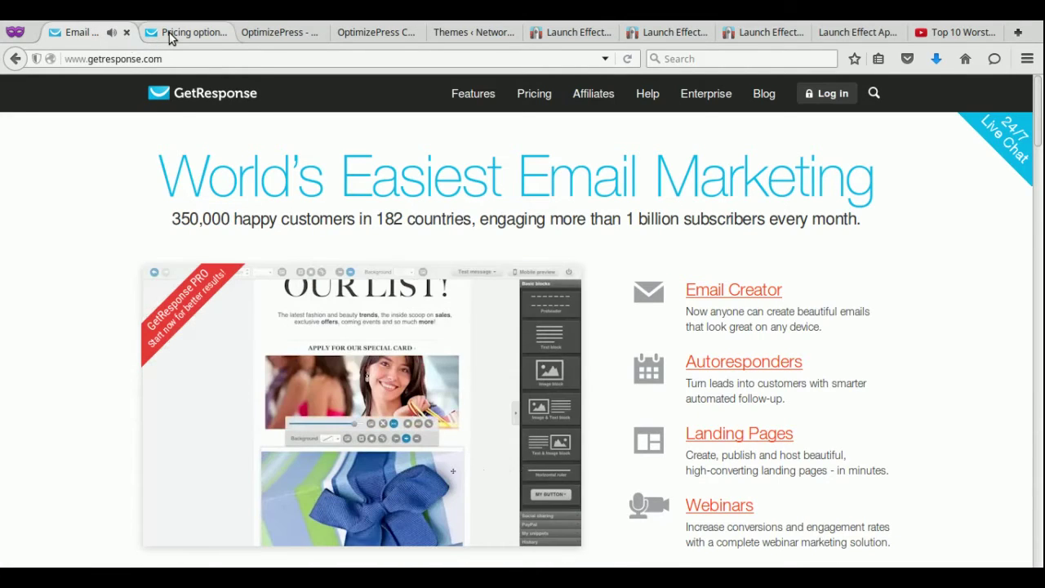
click(169, 32)
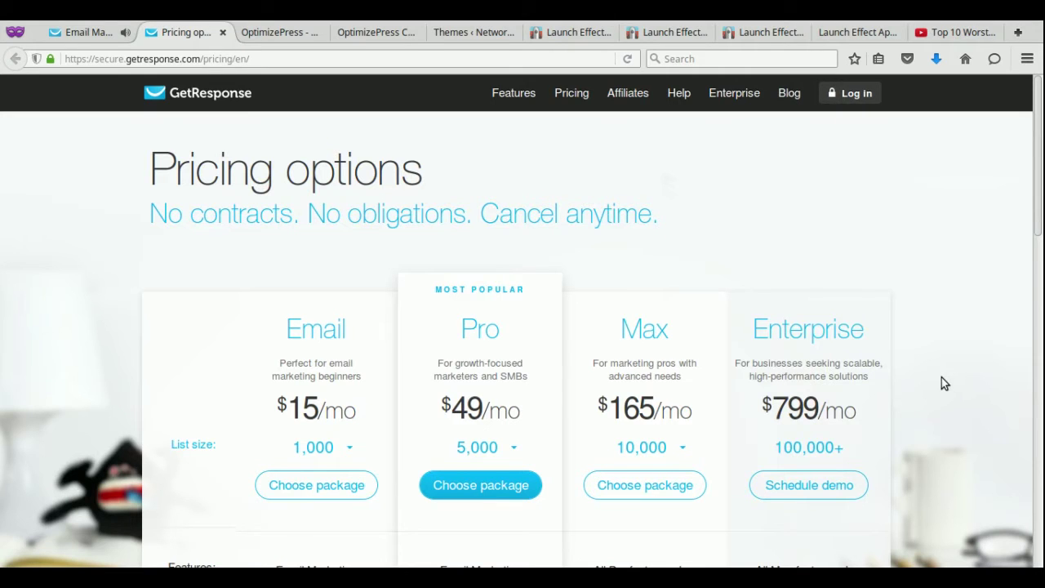
scroll(937, 376, down, 2)
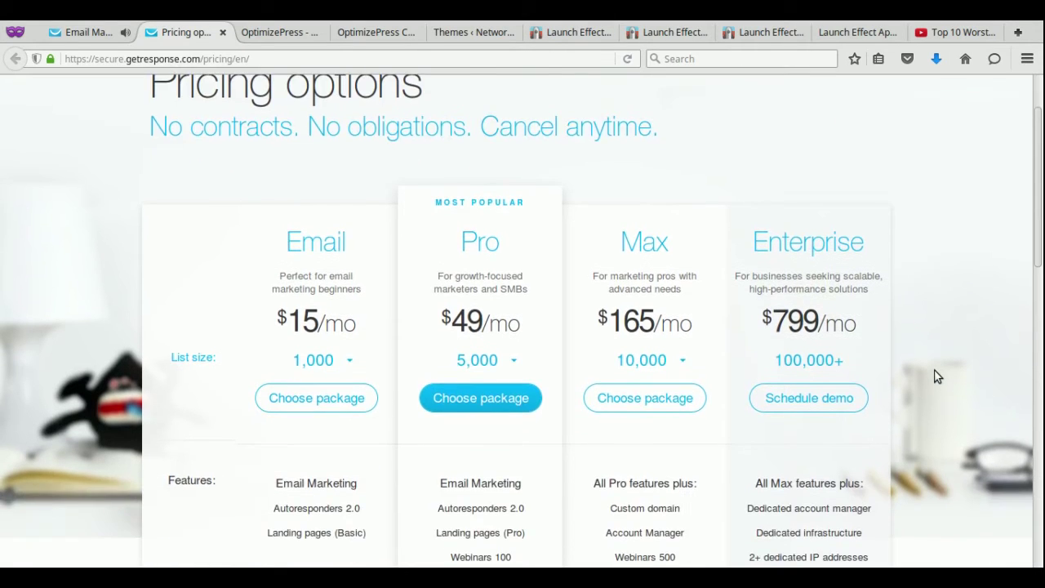
scroll(935, 374, down, 1)
scroll(932, 373, up, 2)
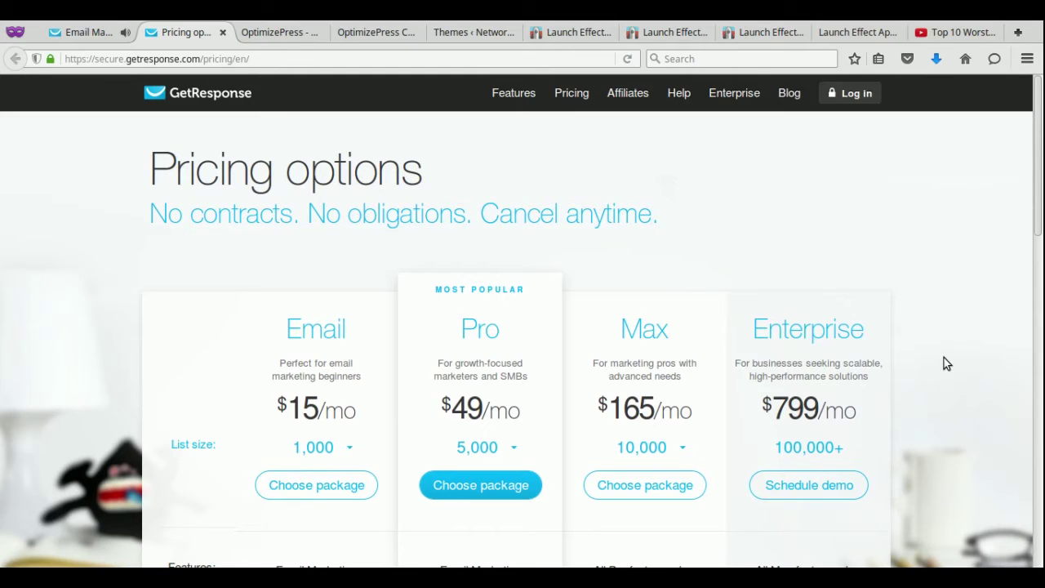
click(76, 33)
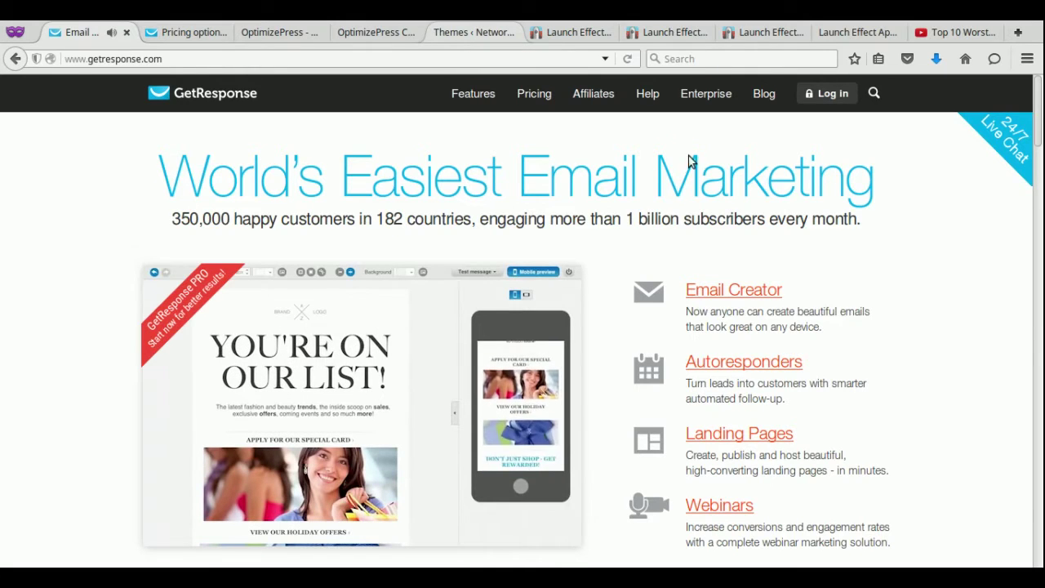
Step: Revisit the beer festival demo and examine the theme description, live demos and premium offer on the Launch Effect home page
click(845, 32)
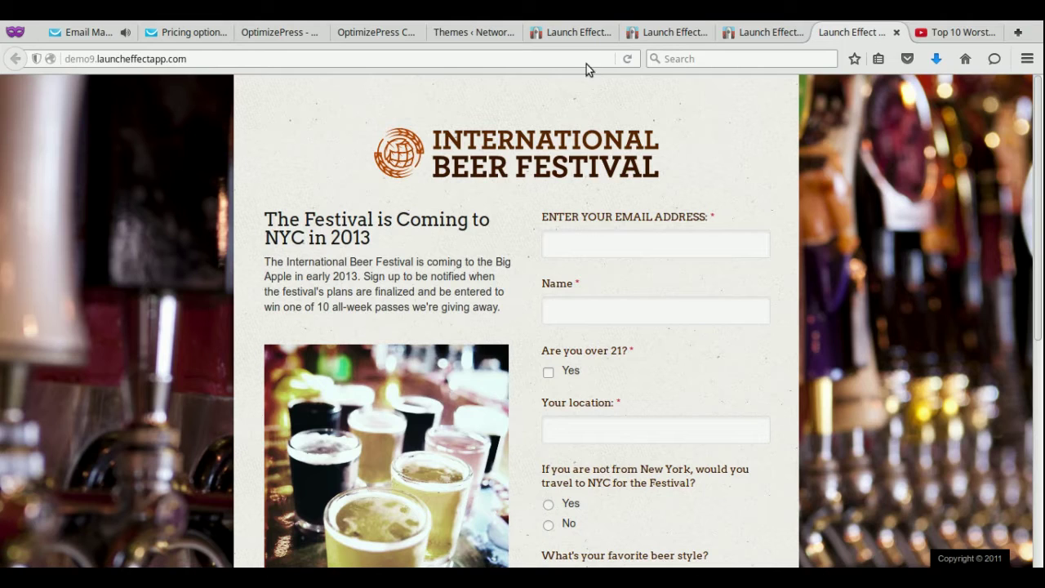
click(574, 37)
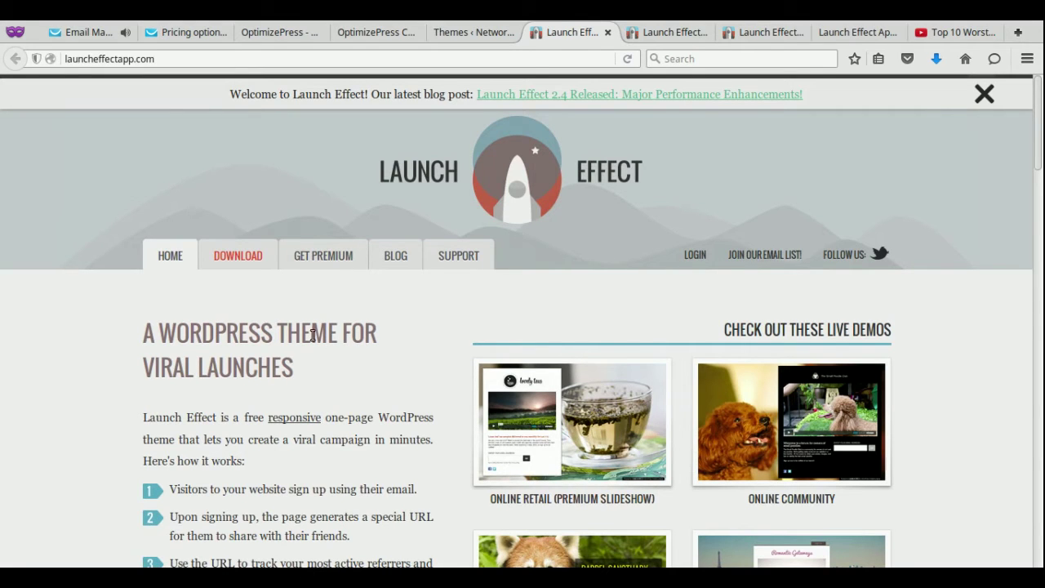
scroll(380, 324, down, 3)
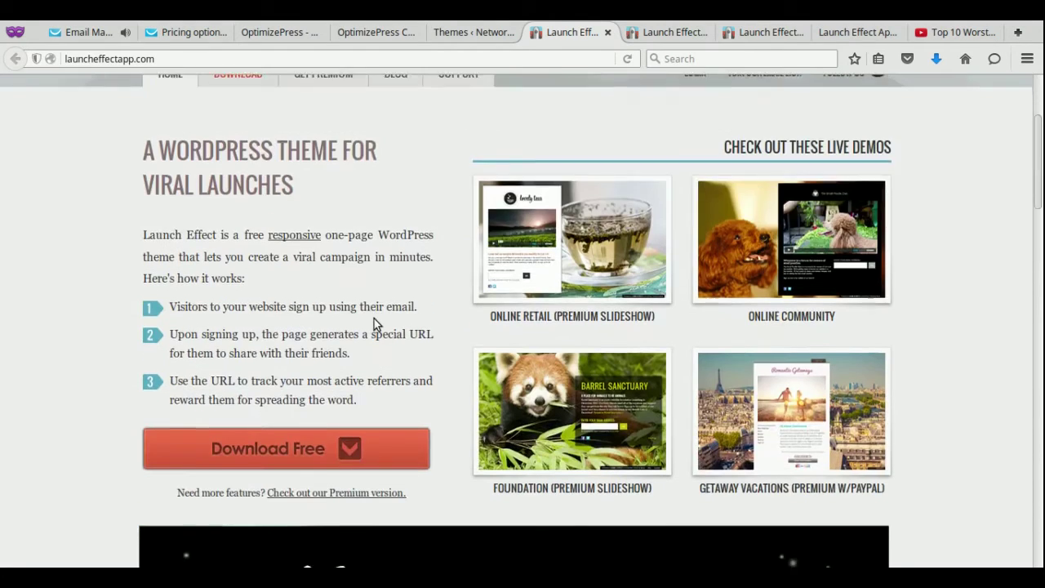
scroll(374, 323, down, 3)
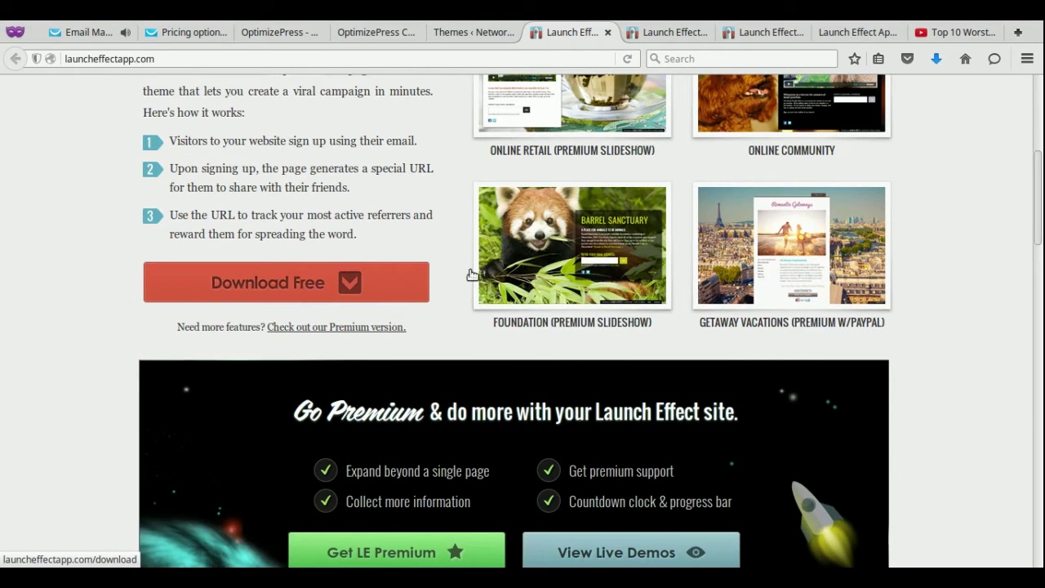
scroll(990, 253, up, 5)
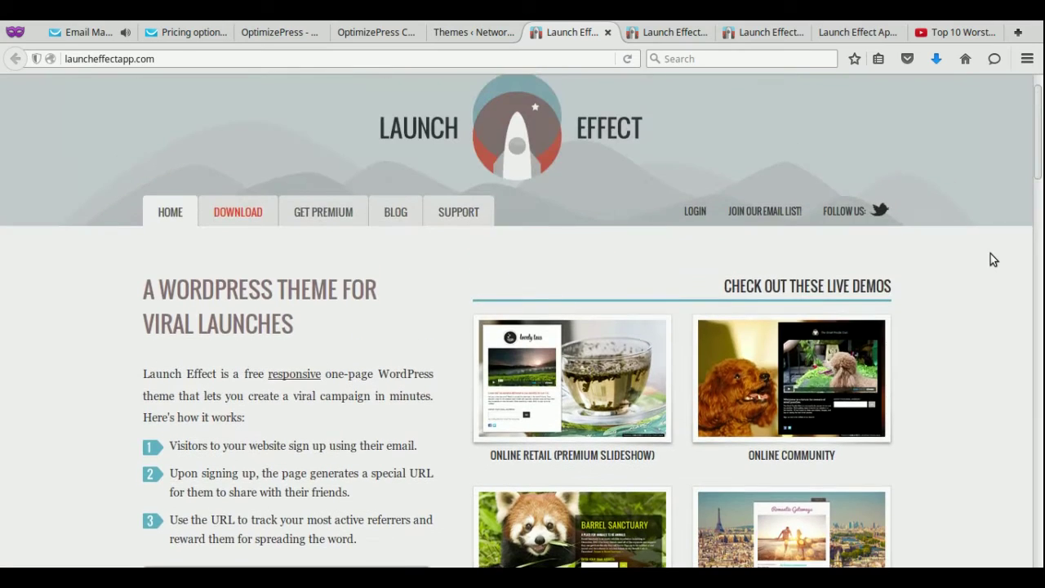
Step: Return to the International Beer Festival demo and review its content and full sign-up form again
click(846, 32)
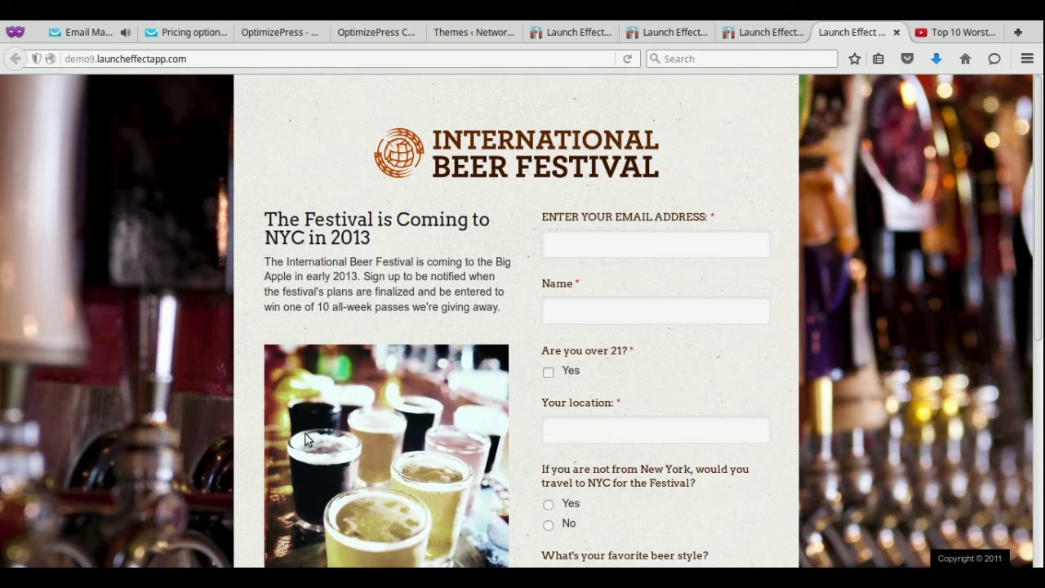
scroll(844, 375, down, 4)
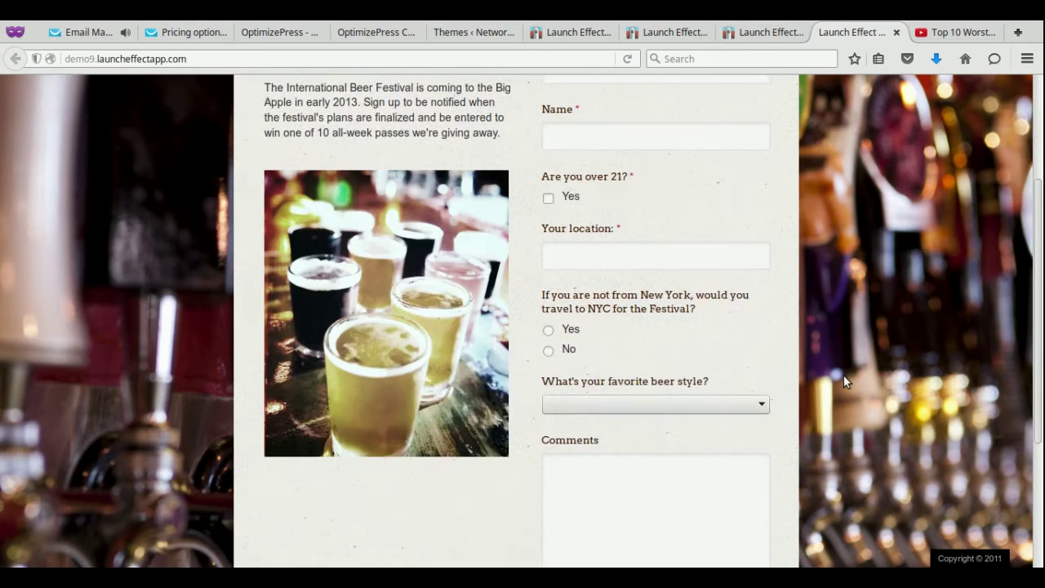
scroll(835, 378, down, 4)
scroll(835, 378, up, 5)
scroll(835, 378, up, 3)
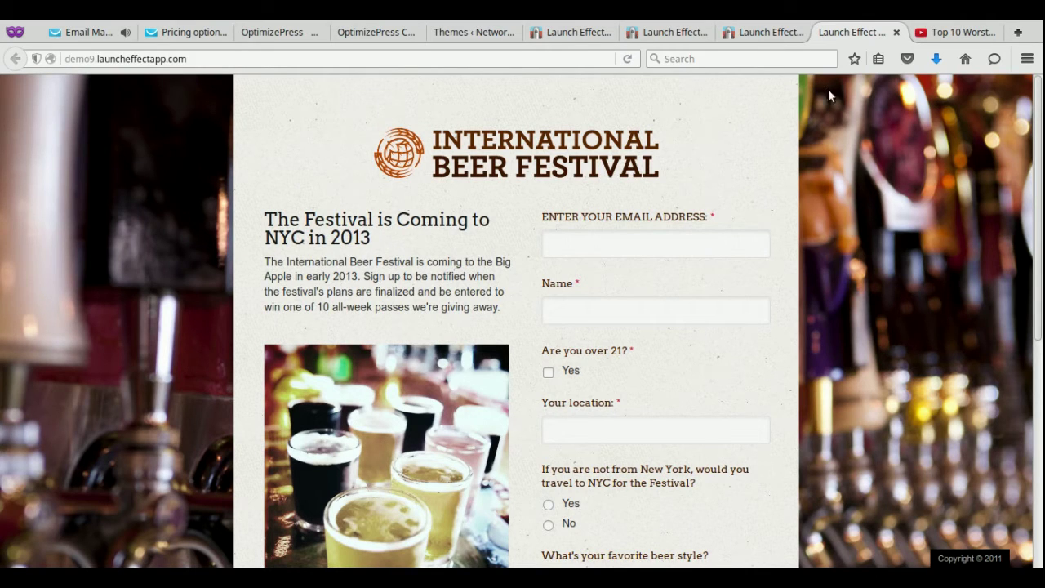
Step: Review the Launch Effect premium licenses, demos and feature list, and return to the Launch Effect home page
click(666, 33)
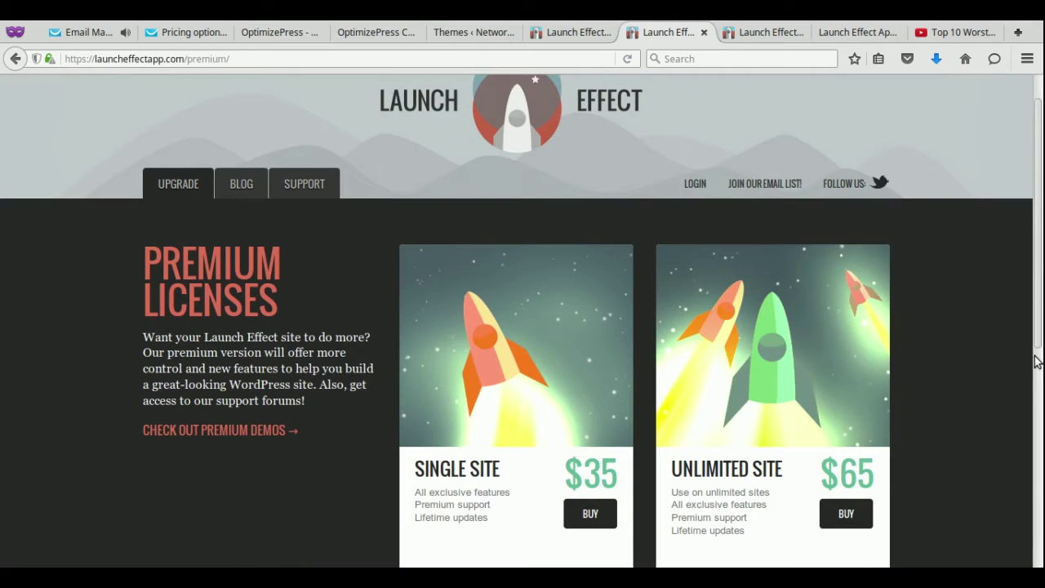
scroll(681, 460, down, 2)
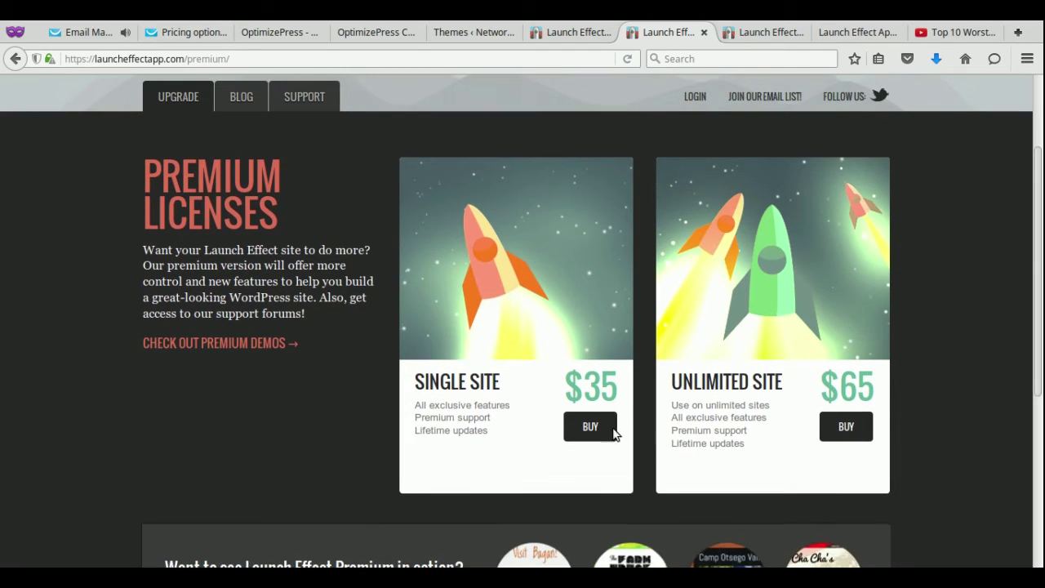
scroll(917, 406, down, 4)
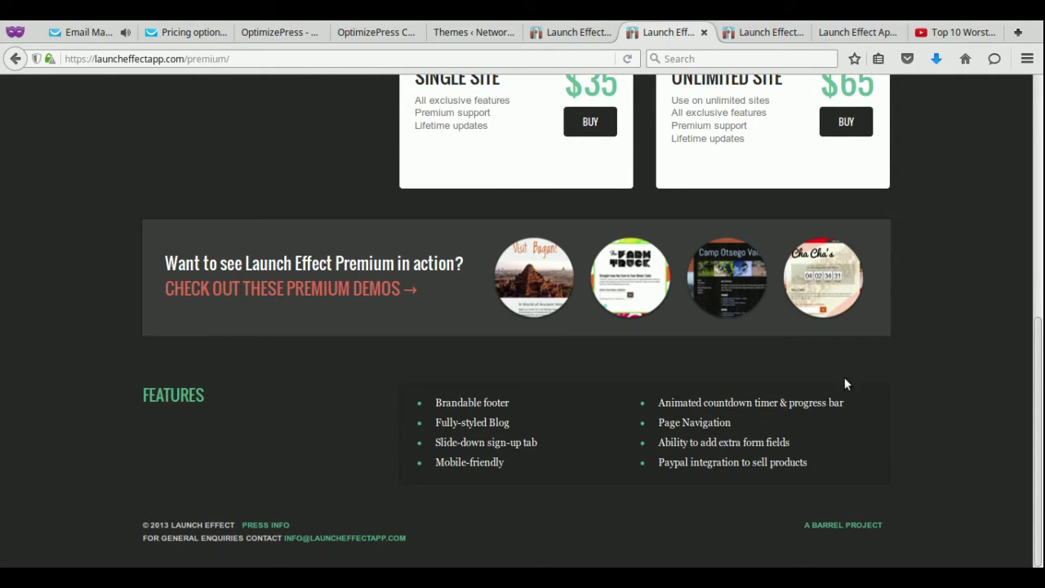
scroll(905, 424, up, 6)
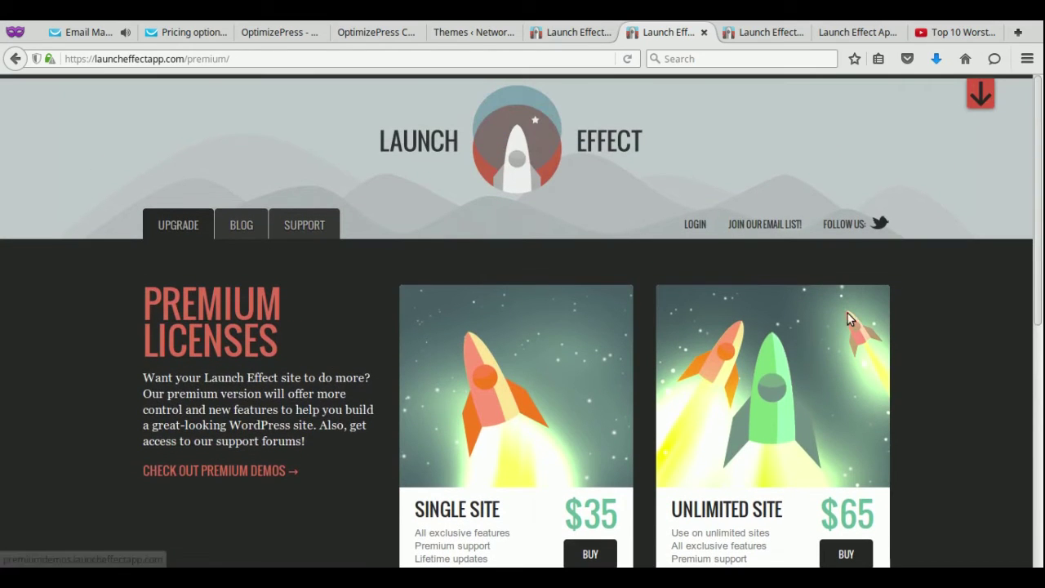
click(565, 40)
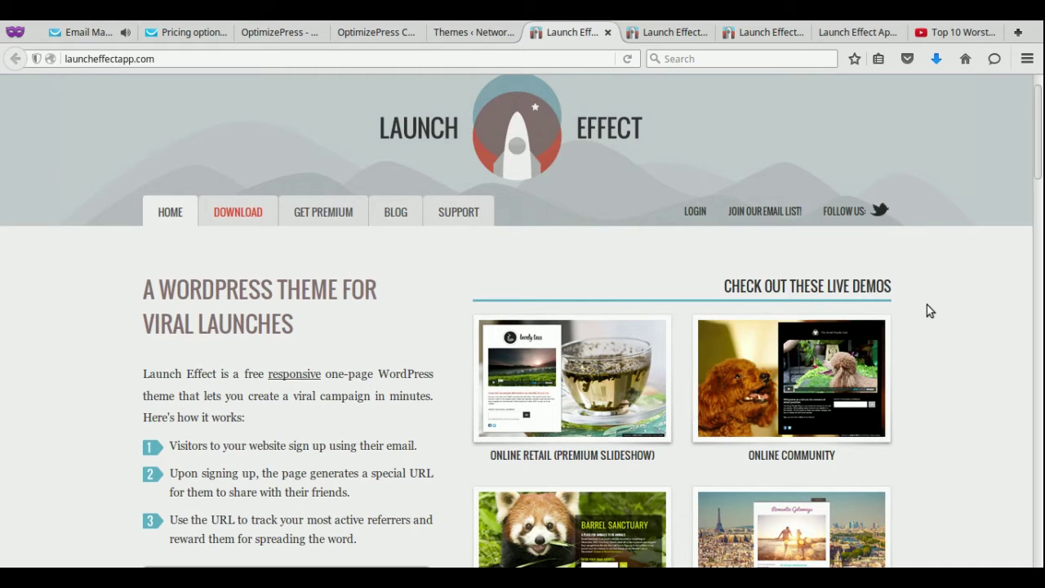
Step: Review the network's installed themes and the free Launch Effect download offer, and open the form for uploading a zipped theme
click(462, 36)
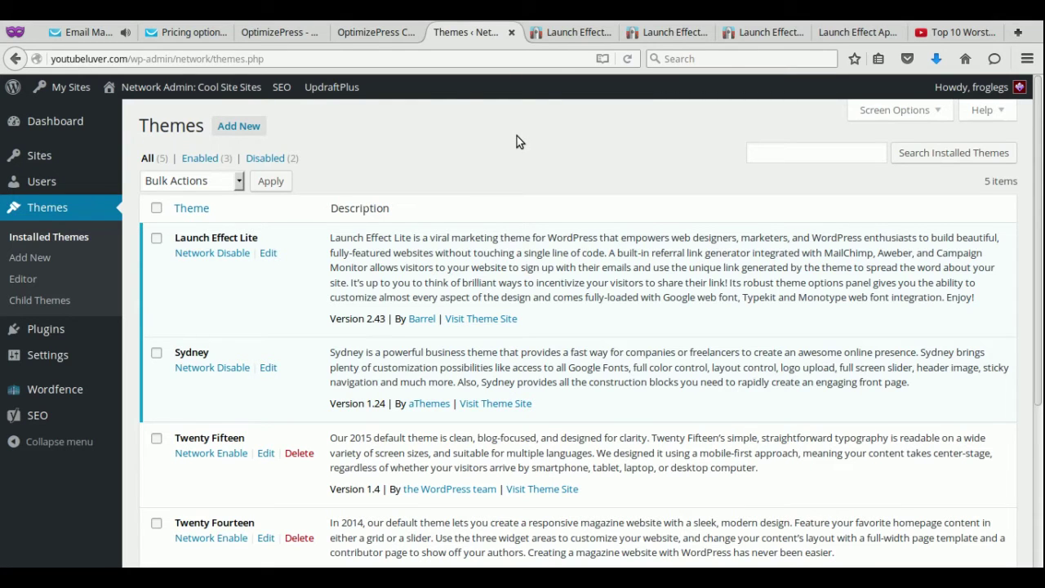
click(567, 37)
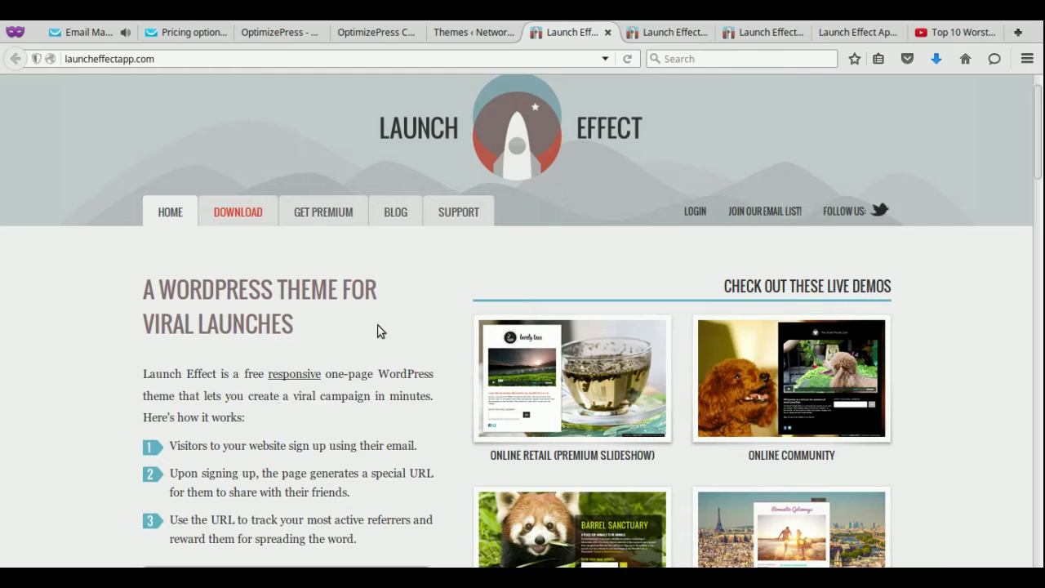
scroll(373, 368, down, 6)
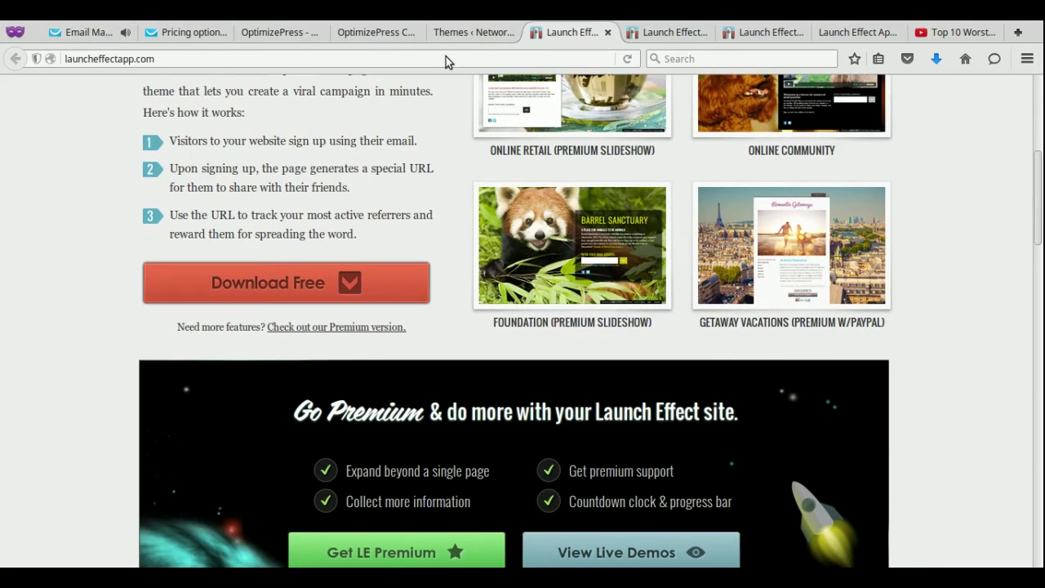
click(450, 32)
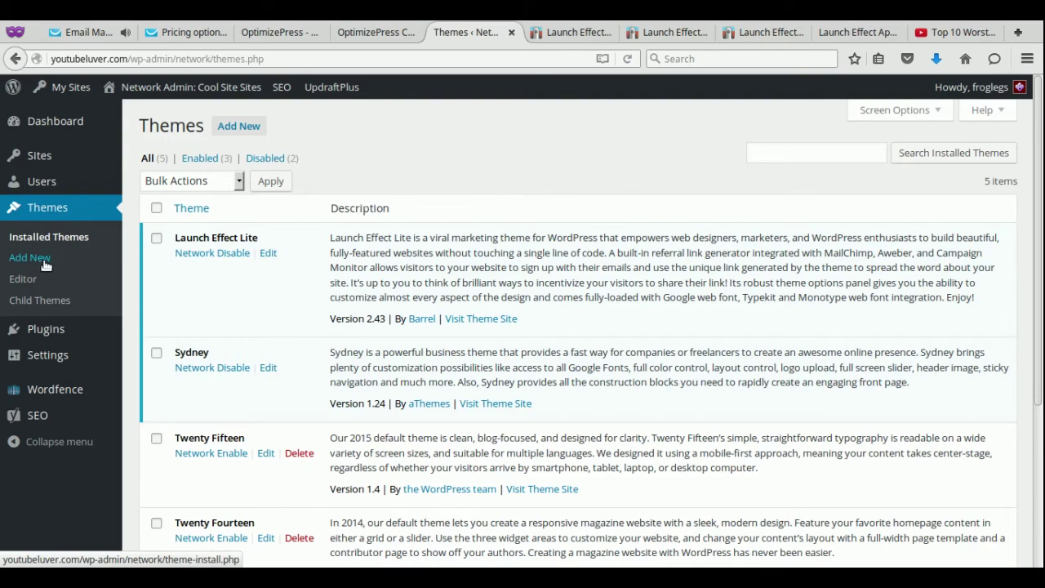
click(249, 127)
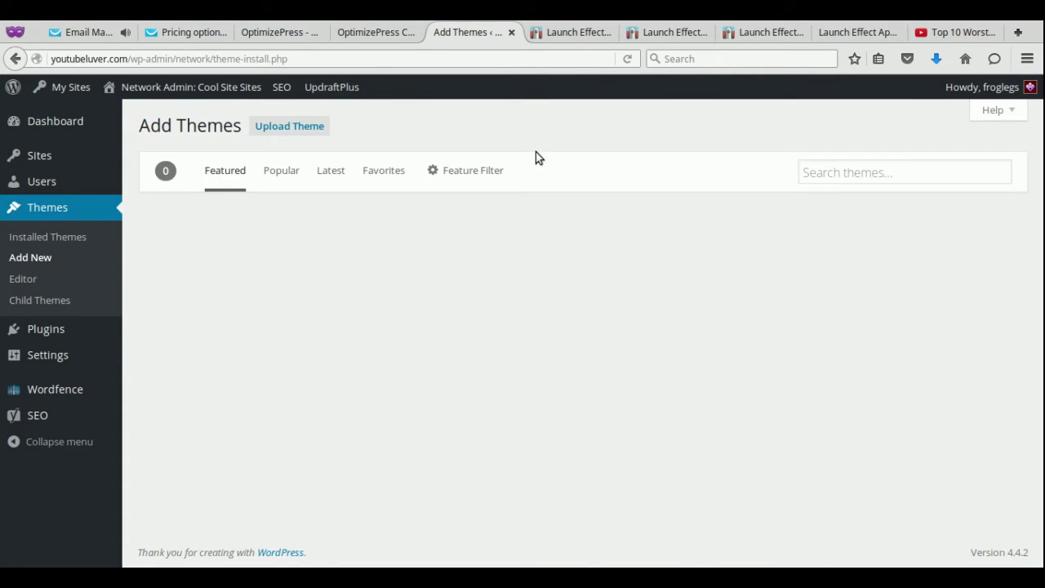
click(279, 126)
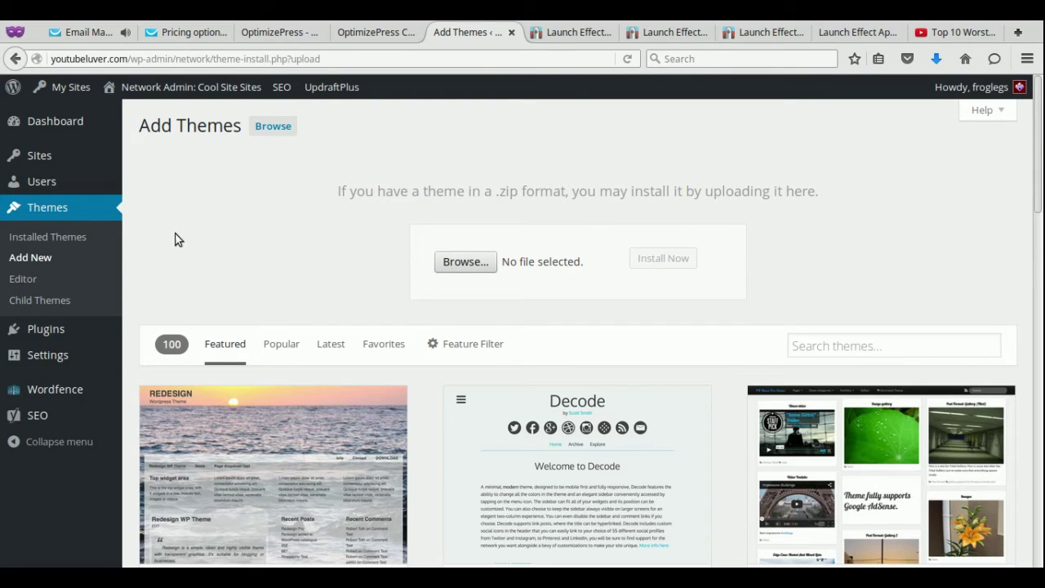
Step: Activate the Launch Effect Lite theme on the Launch Squeeze Page site
mouse_move(82, 86)
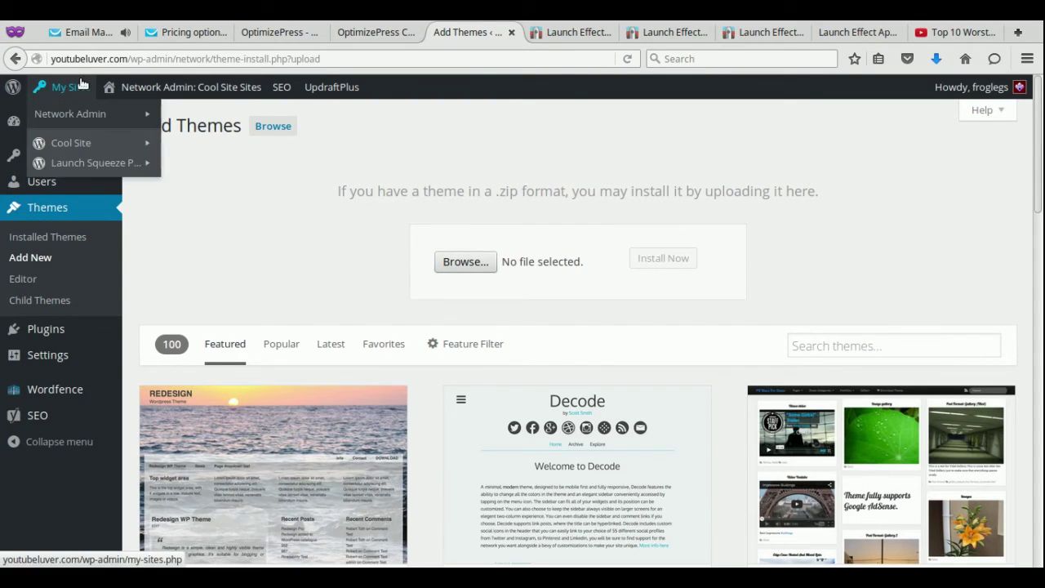
mouse_move(120, 163)
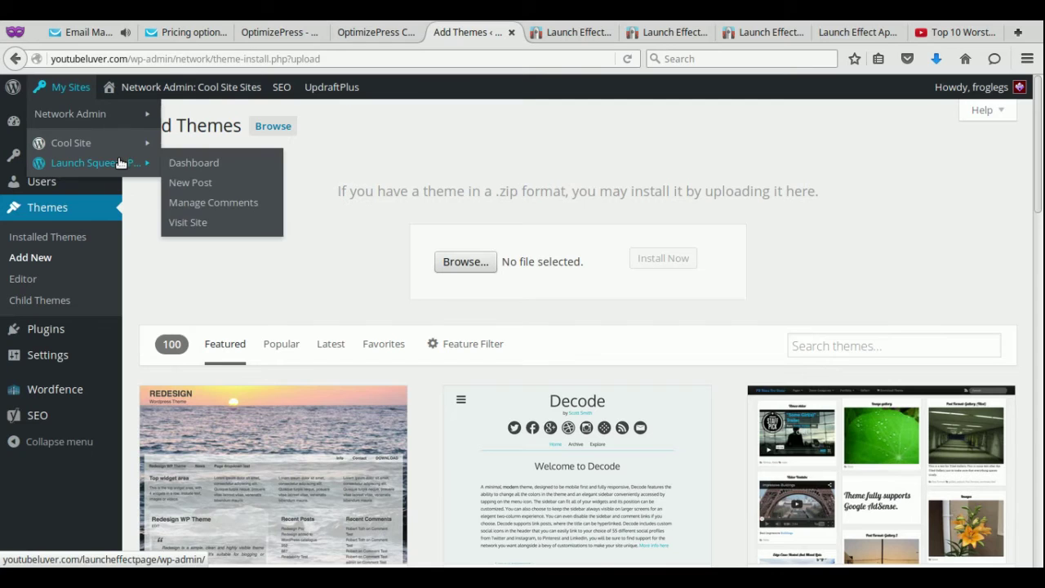
click(204, 162)
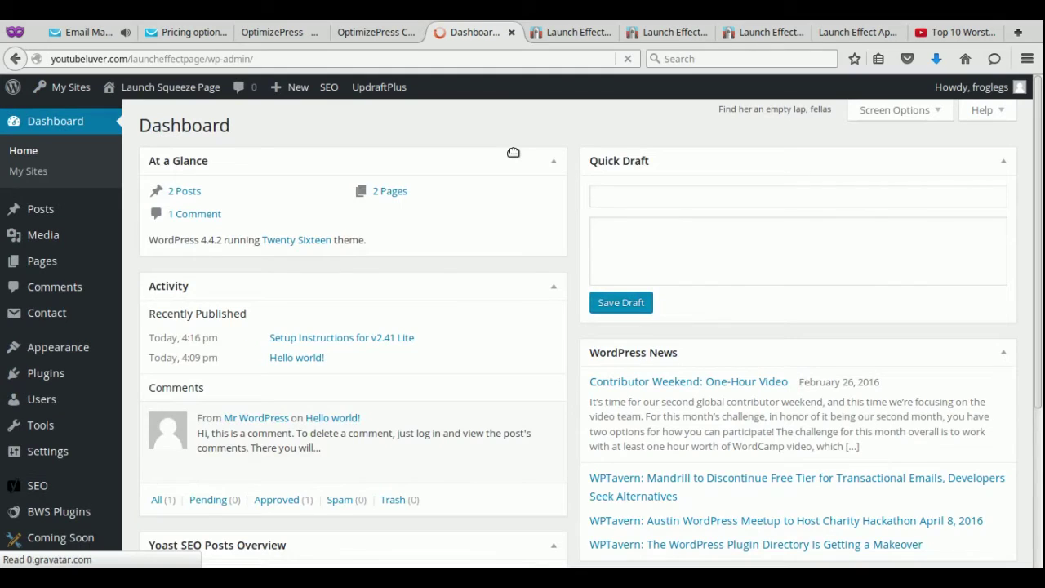
mouse_move(79, 353)
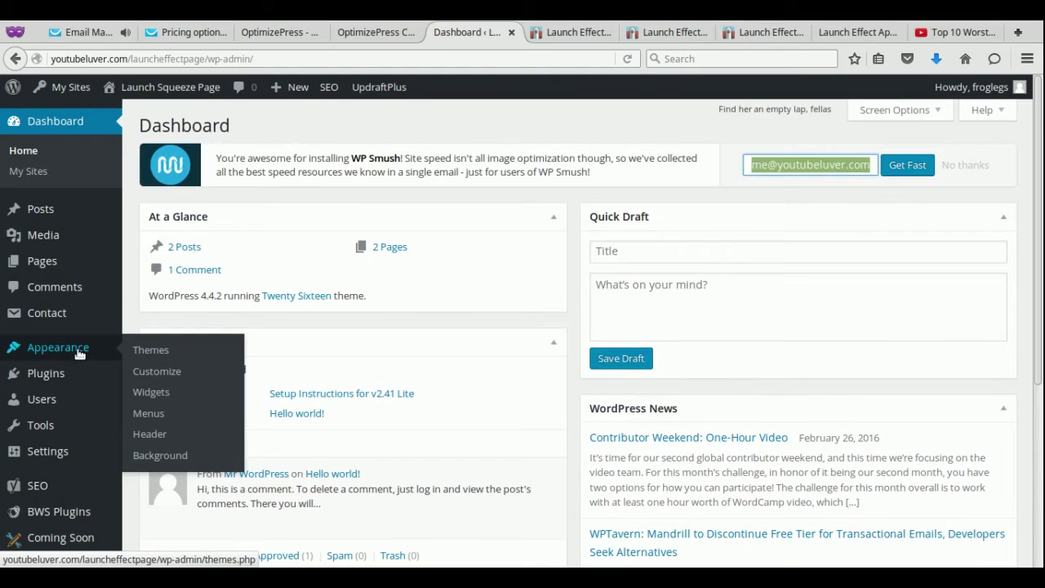
click(151, 350)
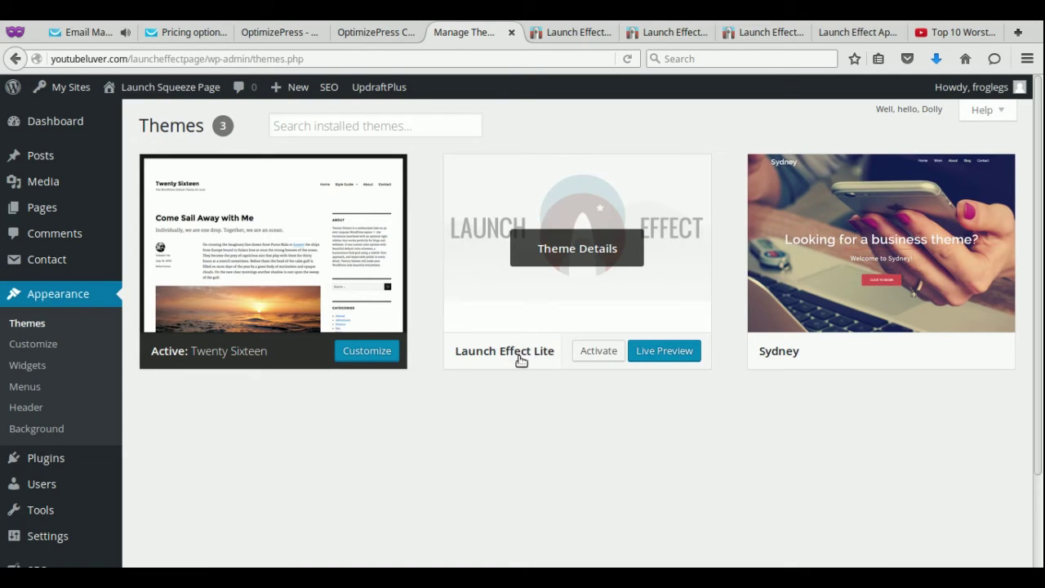
click(607, 357)
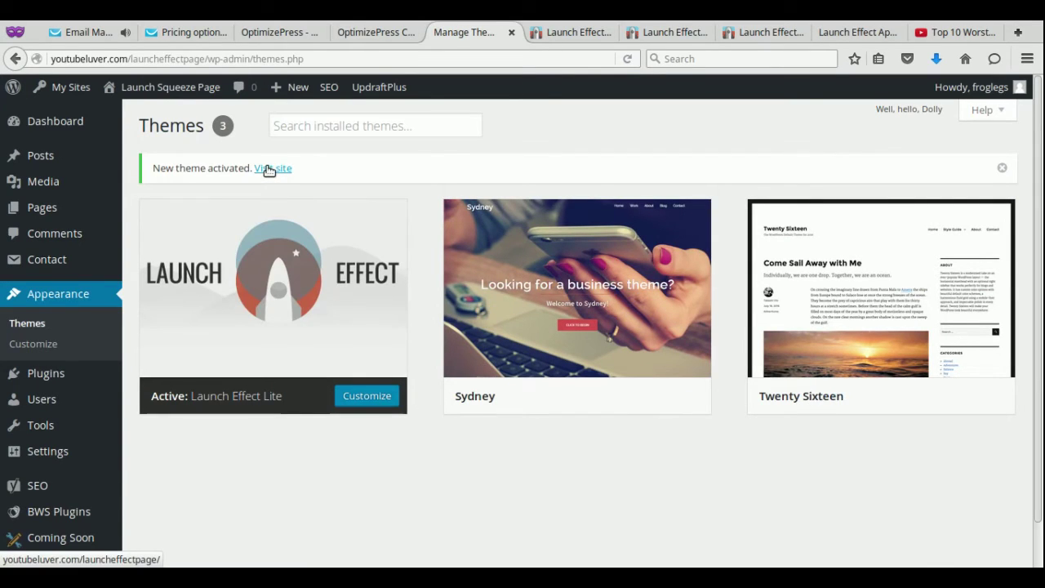
Step: Visit the Launch Squeeze Page site and read the theme's setup instructions, including the two steps for homepage and design
click(270, 170)
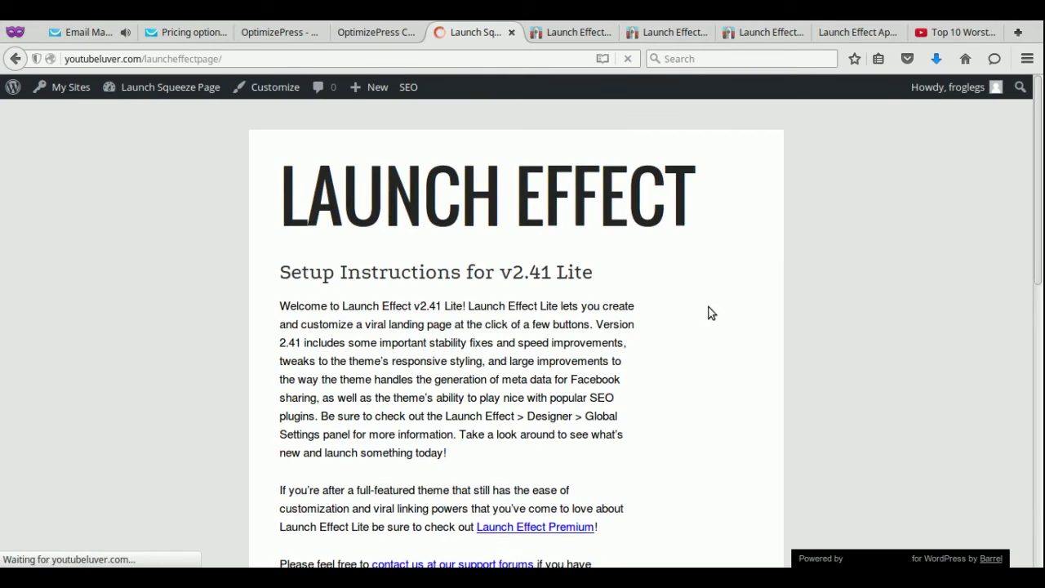
scroll(625, 309, down, 1)
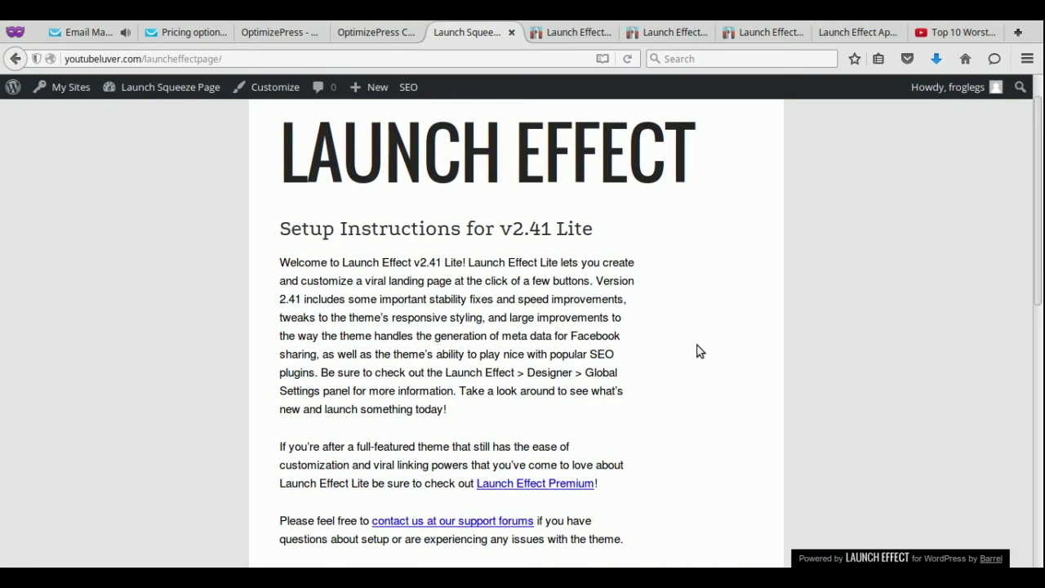
scroll(700, 351, down, 3)
scroll(699, 350, down, 1)
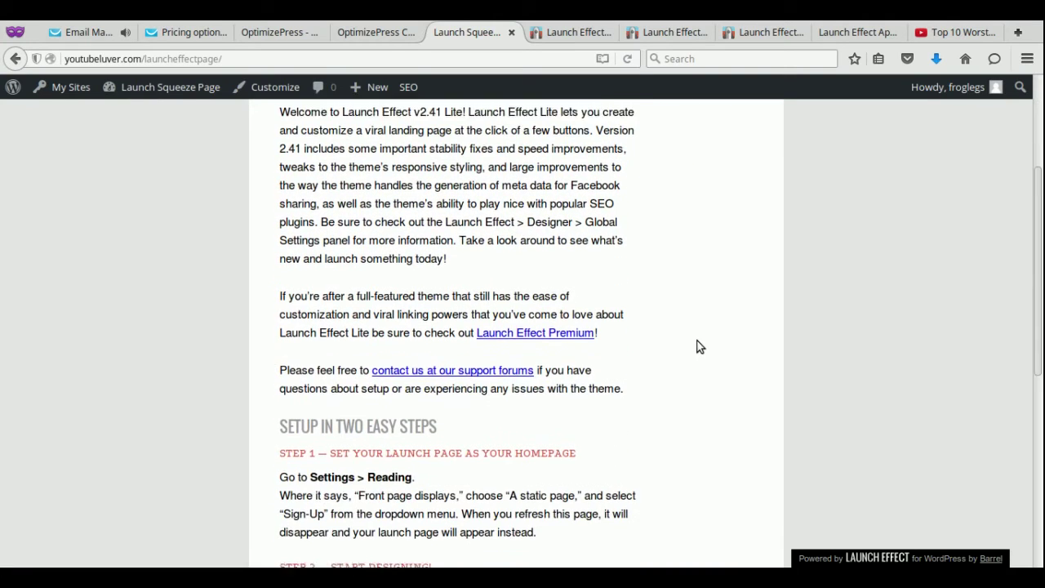
scroll(699, 346, down, 3)
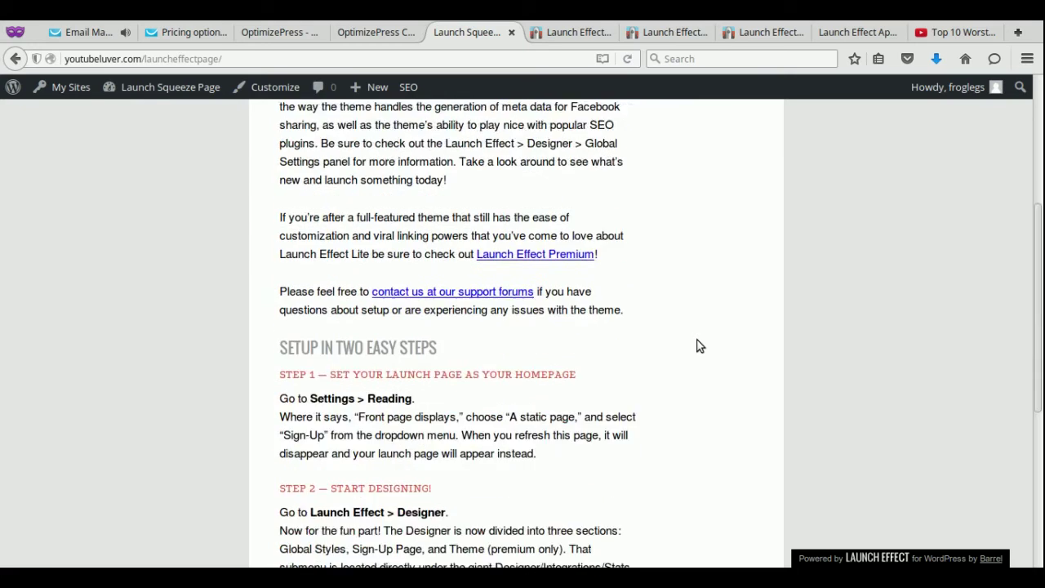
scroll(697, 346, down, 1)
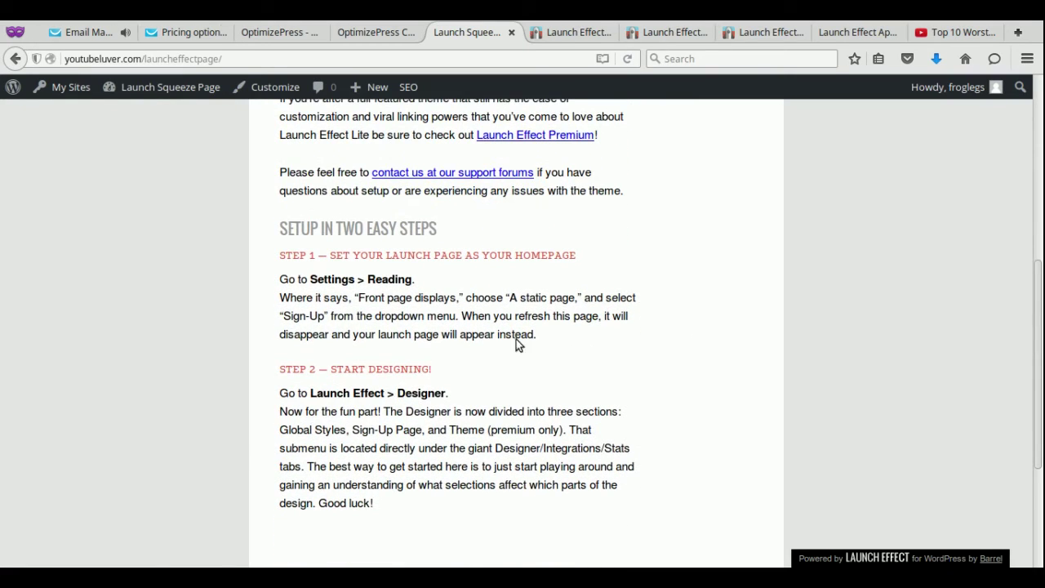
scroll(621, 372, down, 4)
scroll(621, 372, up, 4)
scroll(621, 374, up, 8)
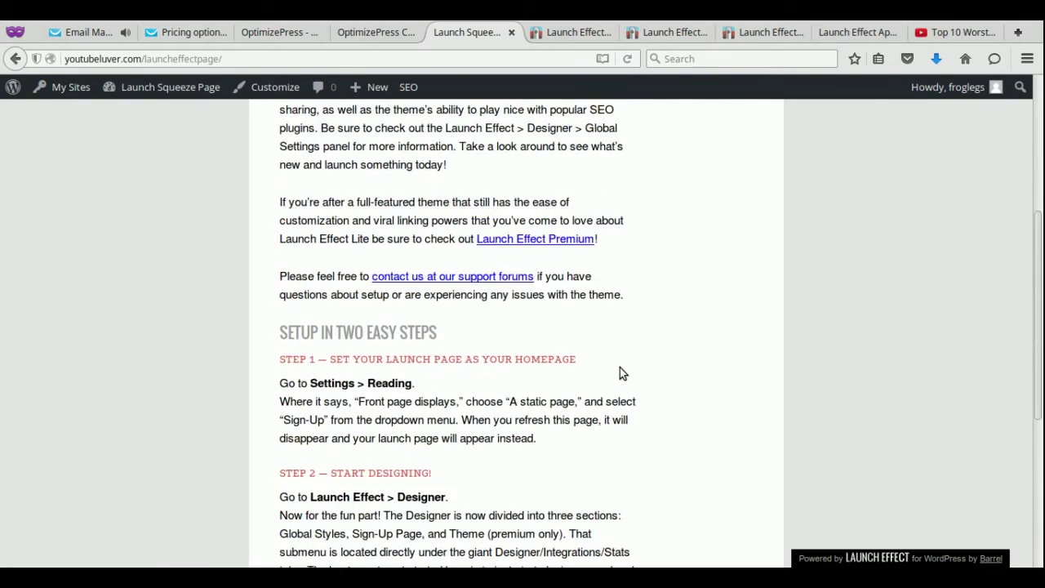
Step: Set the Launch Squeeze Page site's front page to the static page Sign Up, save the reading settings and visit the site
mouse_move(207, 90)
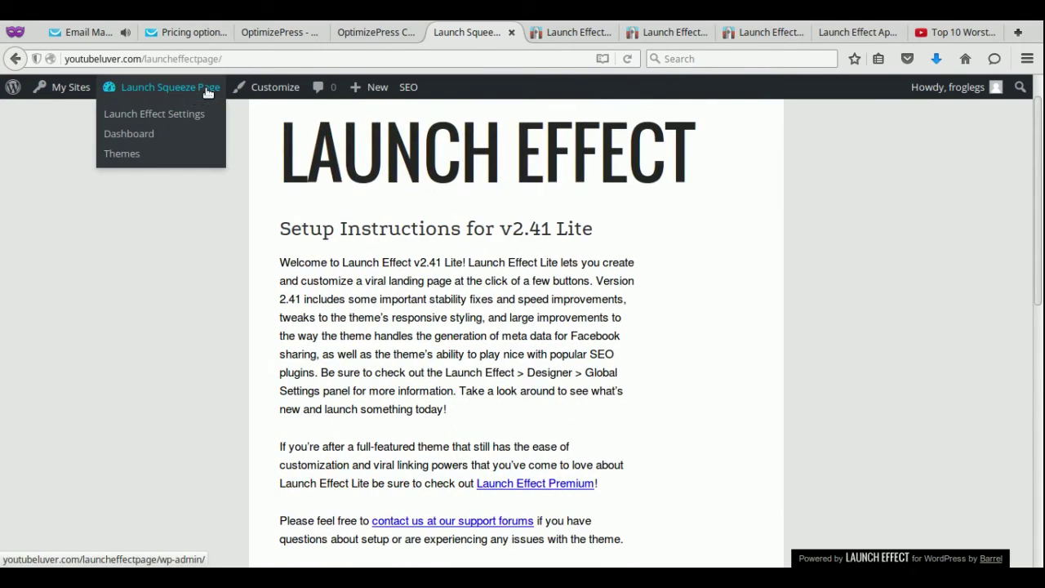
click(131, 134)
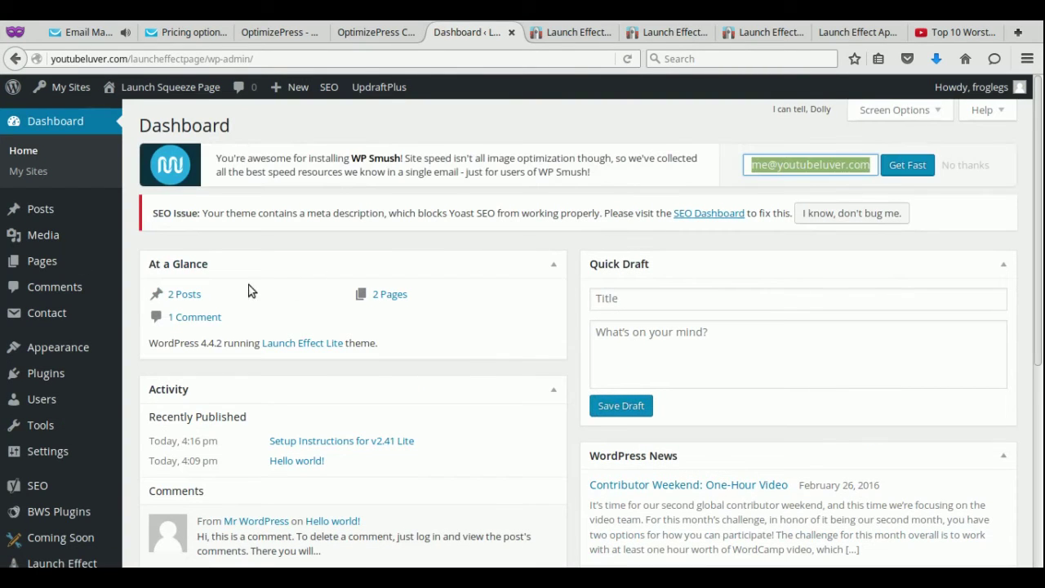
scroll(133, 315, down, 5)
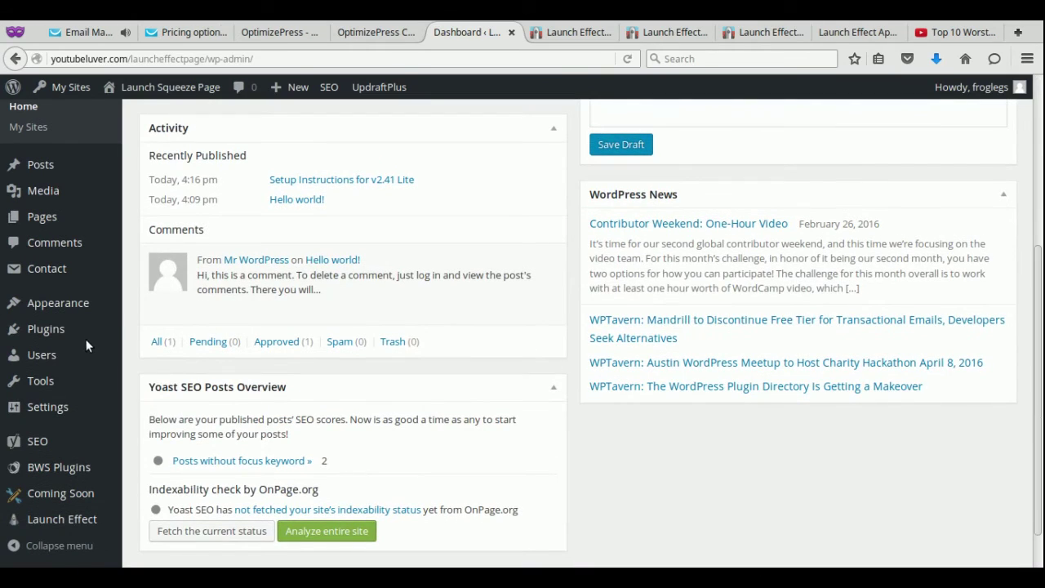
mouse_move(54, 415)
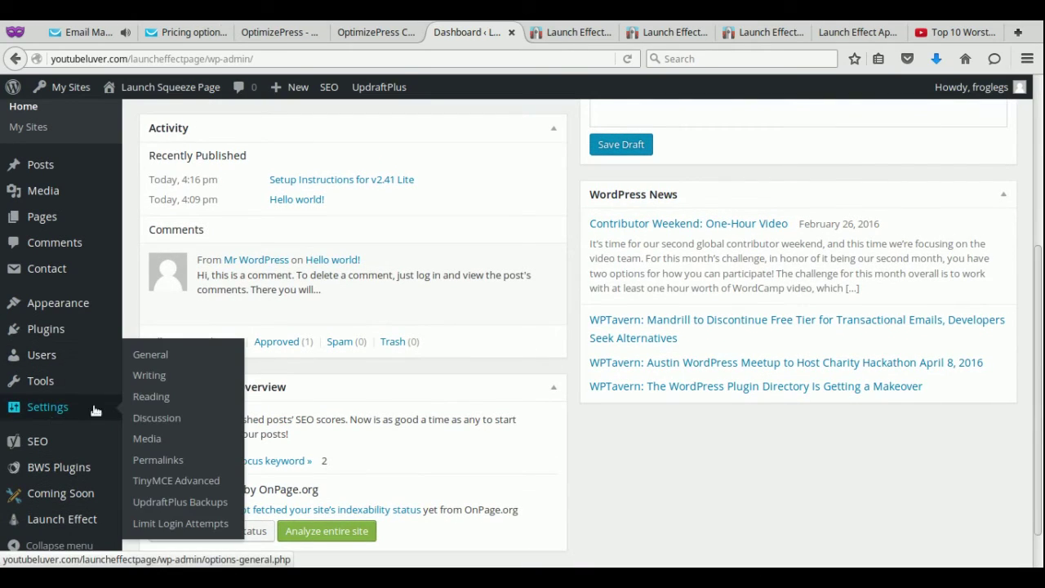
click(139, 398)
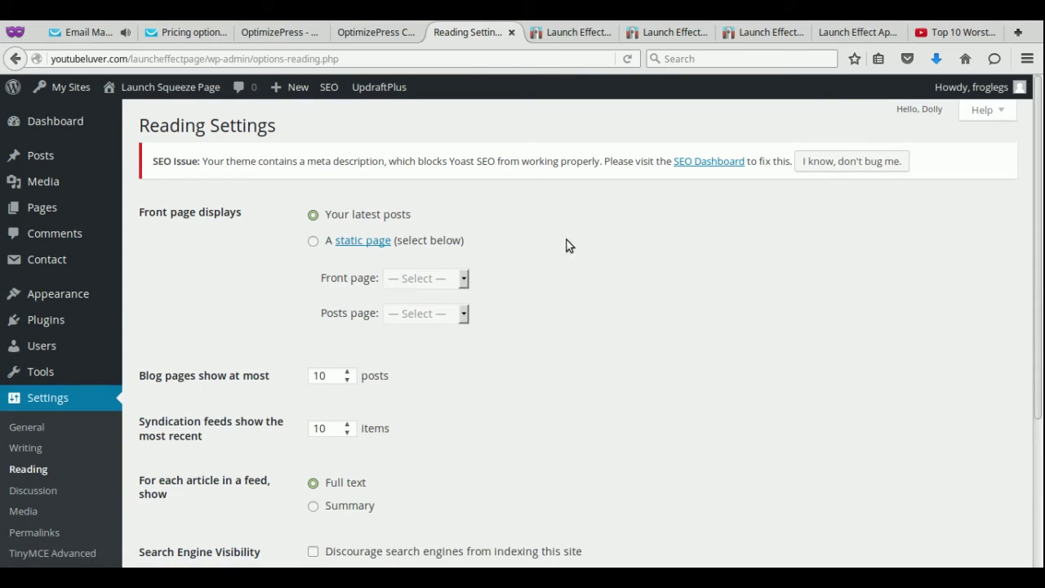
click(314, 241)
click(464, 278)
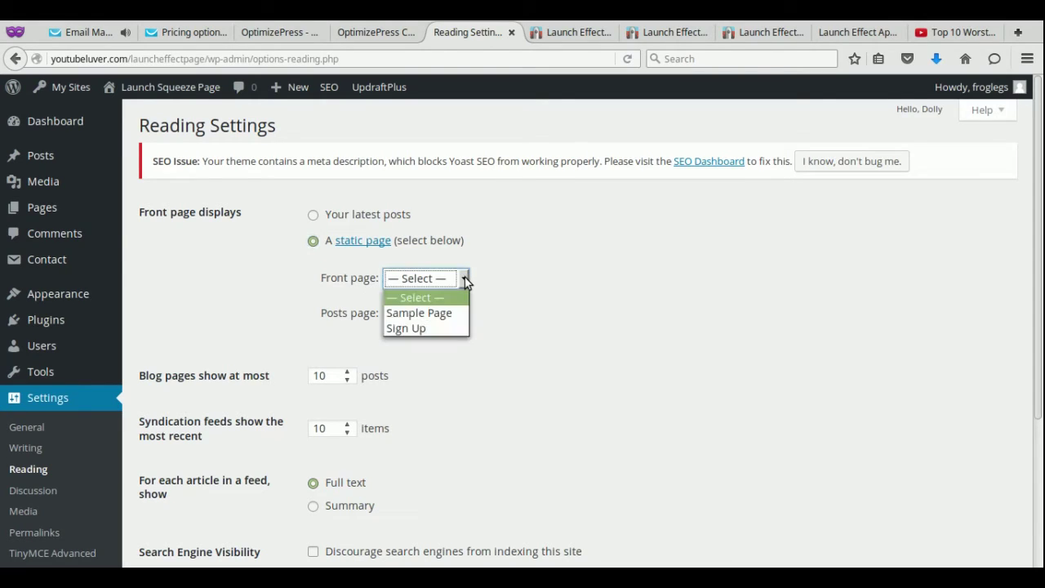
click(423, 330)
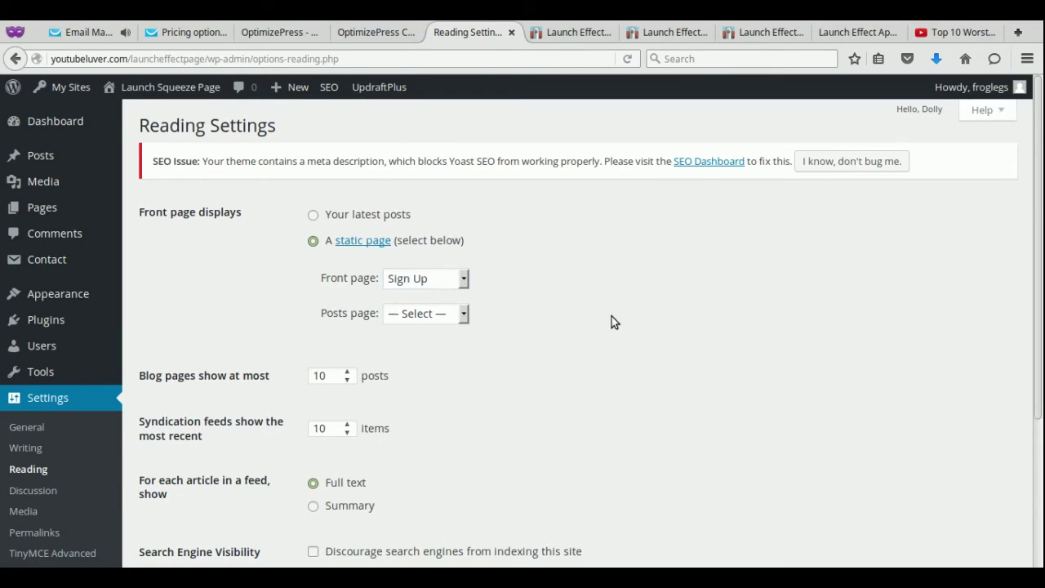
scroll(611, 319, down, 5)
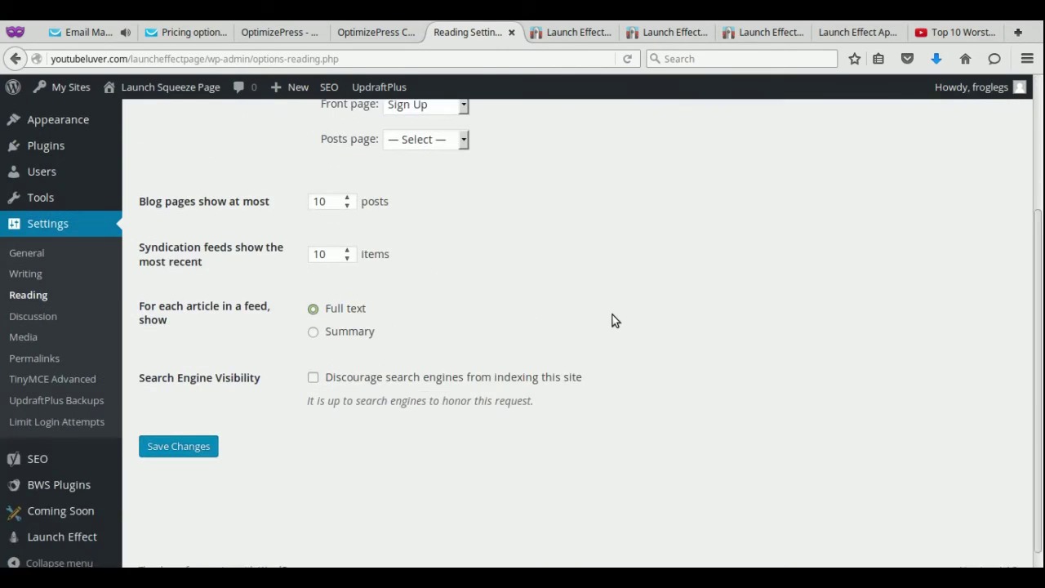
click(211, 433)
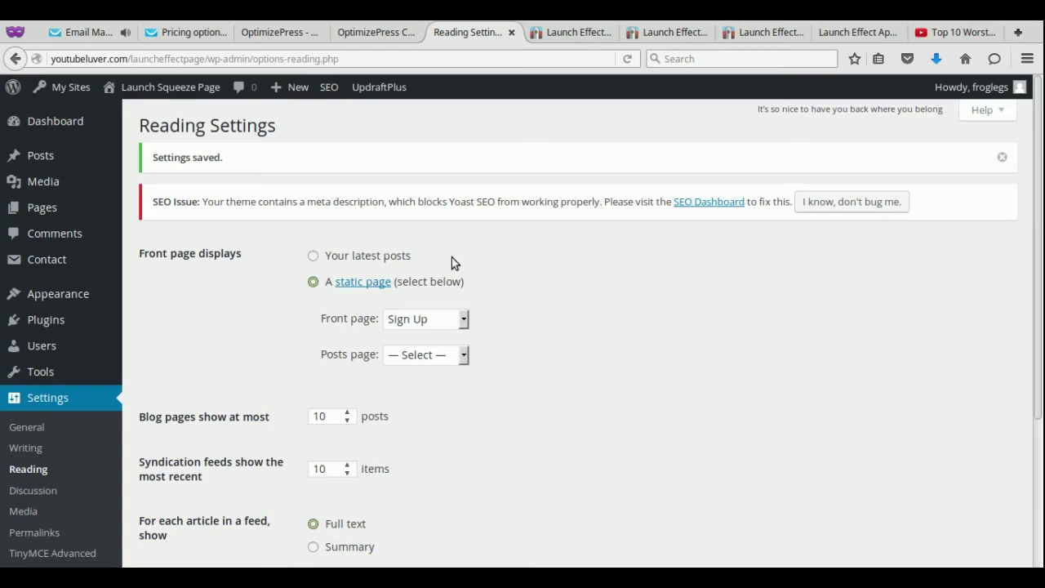
mouse_move(172, 86)
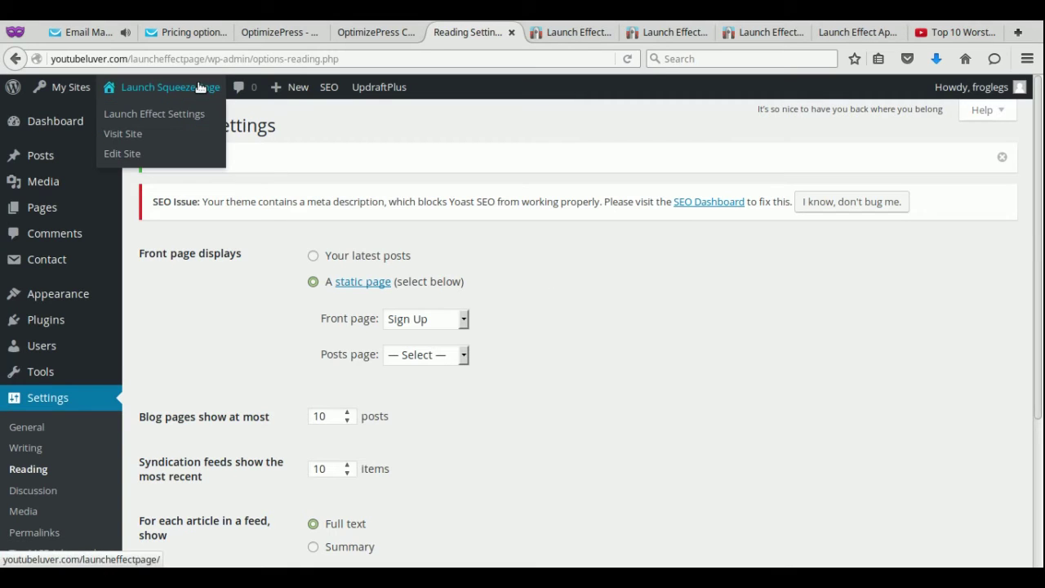
click(128, 142)
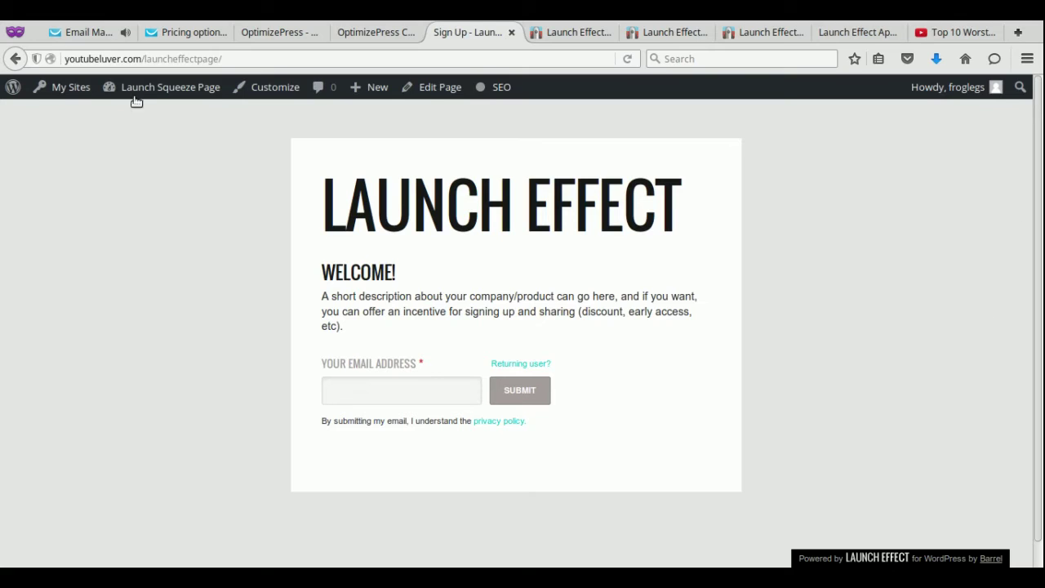
Step: Open the Launch Effect Designer for the site and examine the sections of its Global Settings
mouse_move(146, 88)
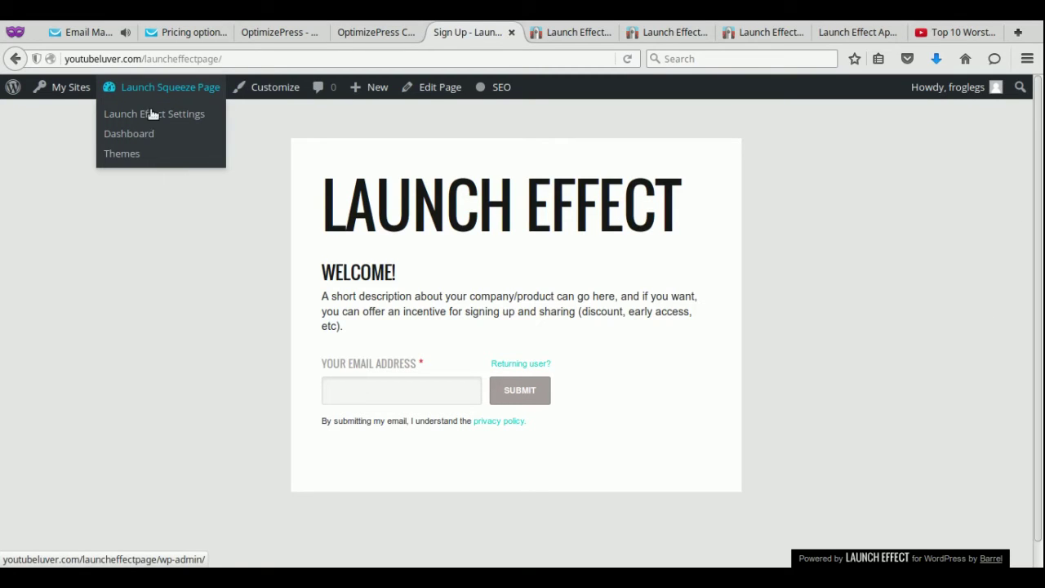
click(154, 123)
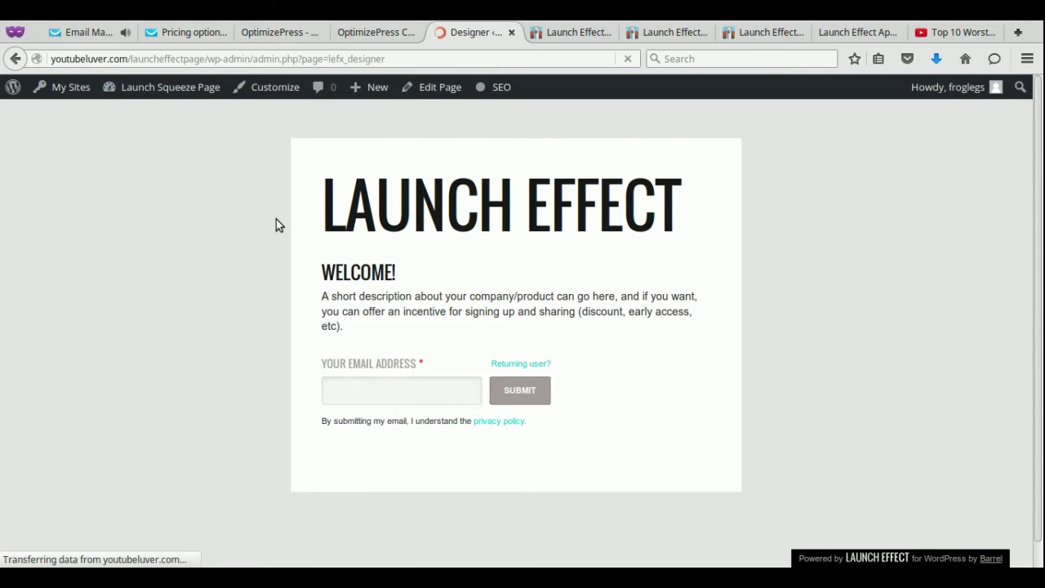
scroll(37, 431, down, 3)
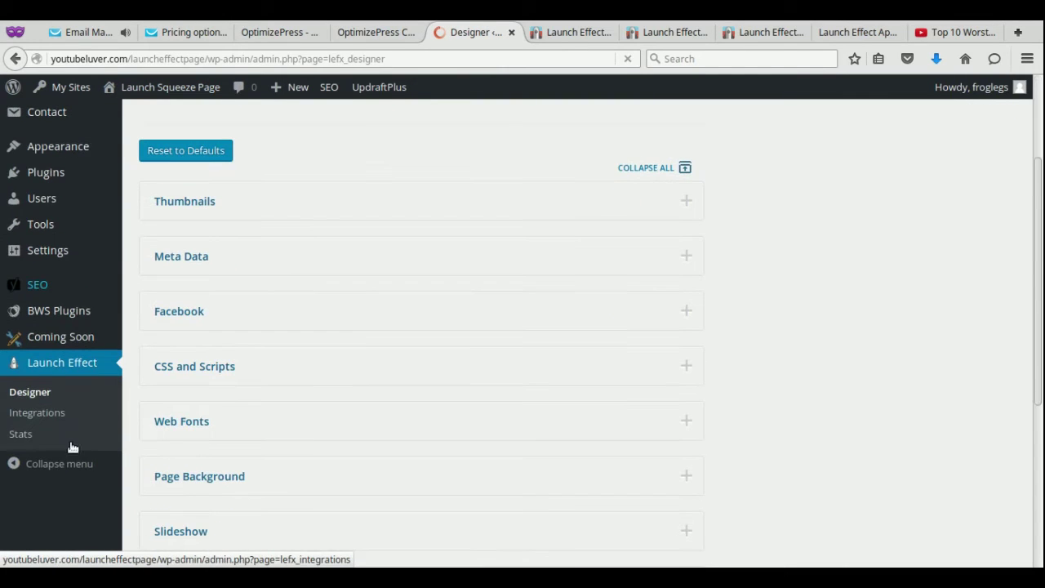
mouse_move(73, 371)
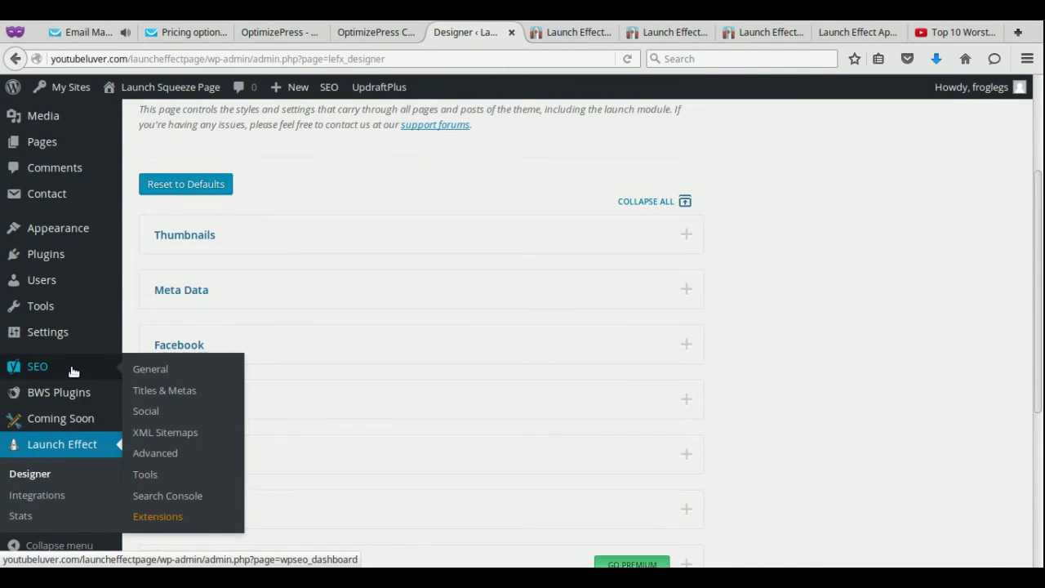
click(31, 476)
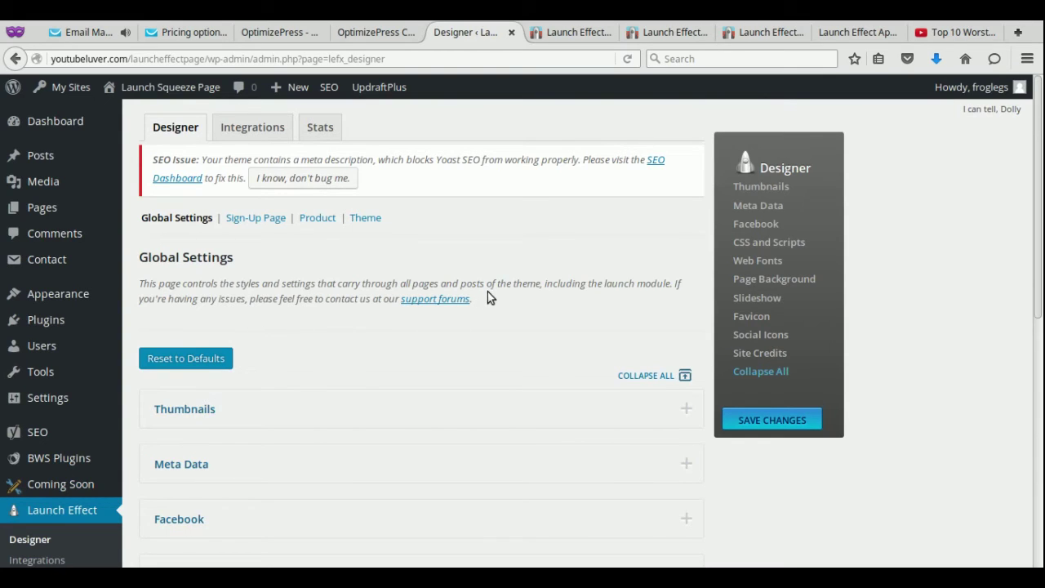
scroll(490, 287, down, 3)
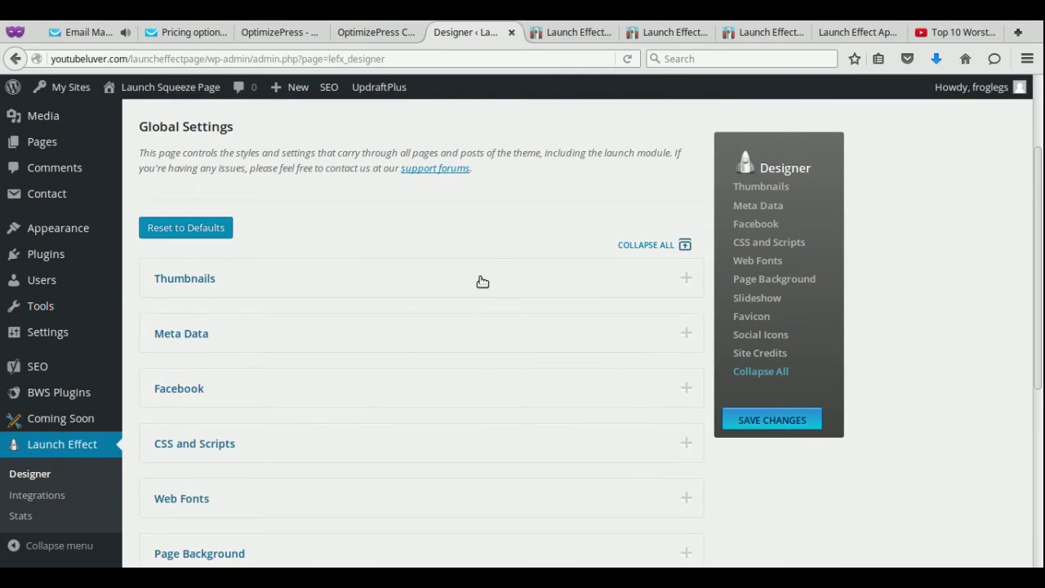
Step: Set the Page Background image in the Global Settings to landscape-1008154_1280.jpg from the media library and save the changes
scroll(482, 281, down, 2)
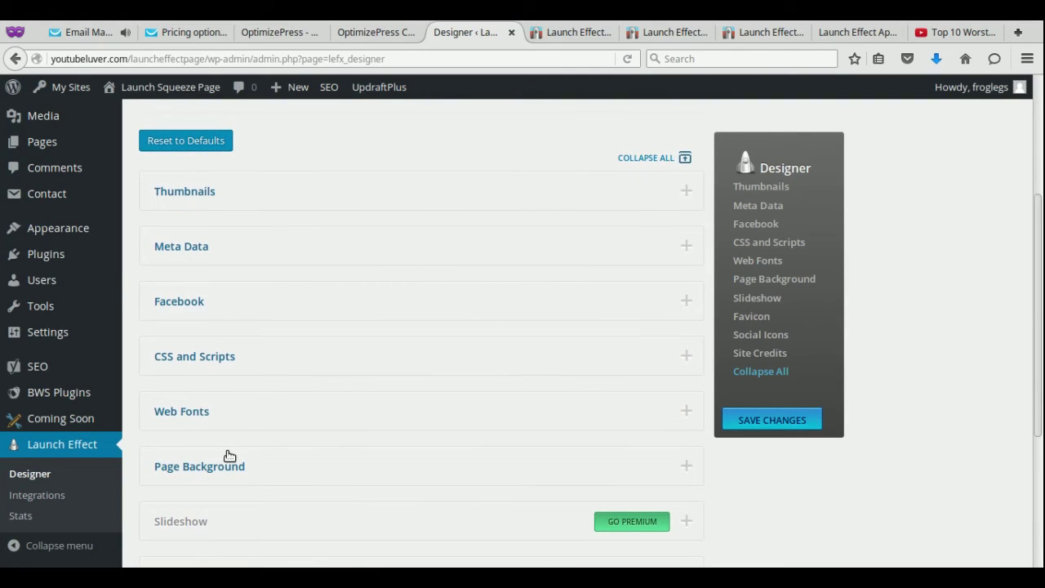
scroll(487, 343, down, 3)
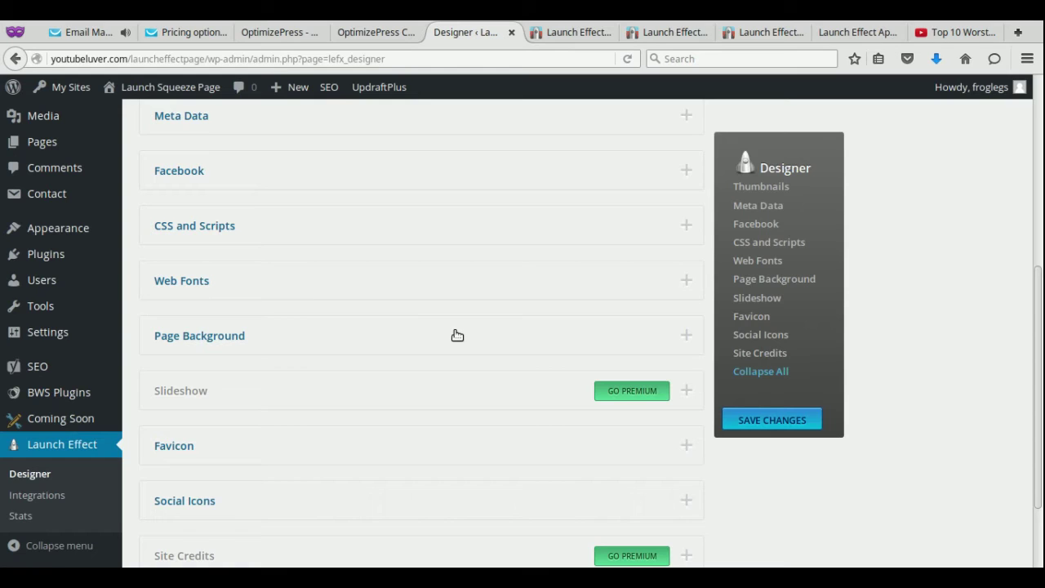
click(215, 343)
scroll(359, 368, down, 3)
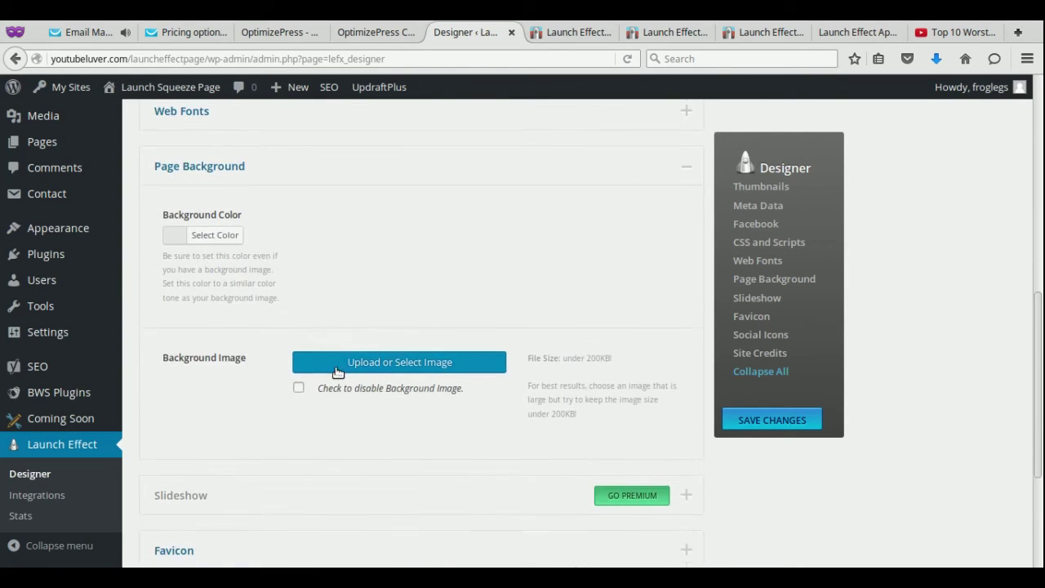
click(399, 359)
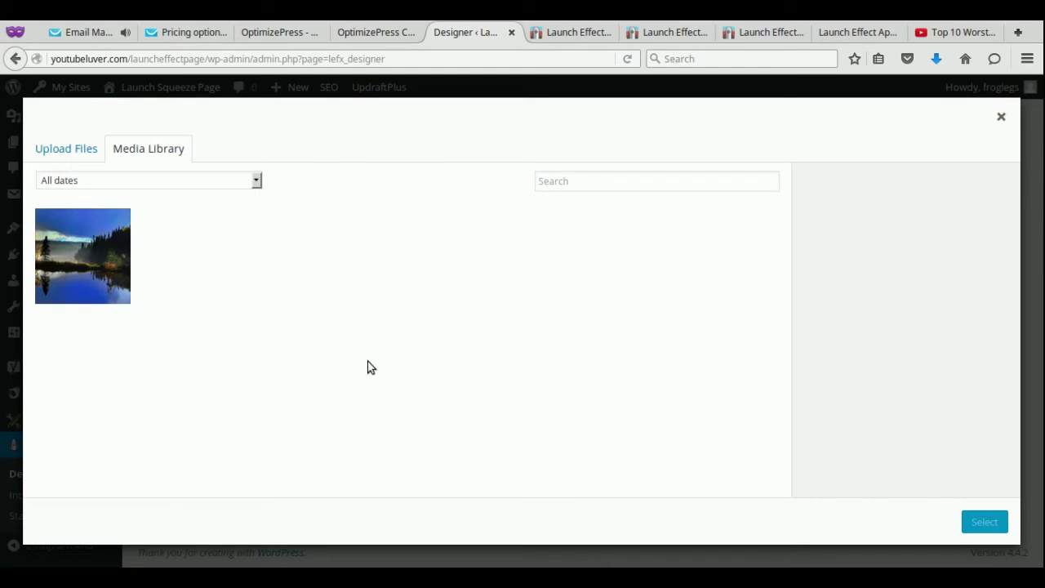
click(82, 255)
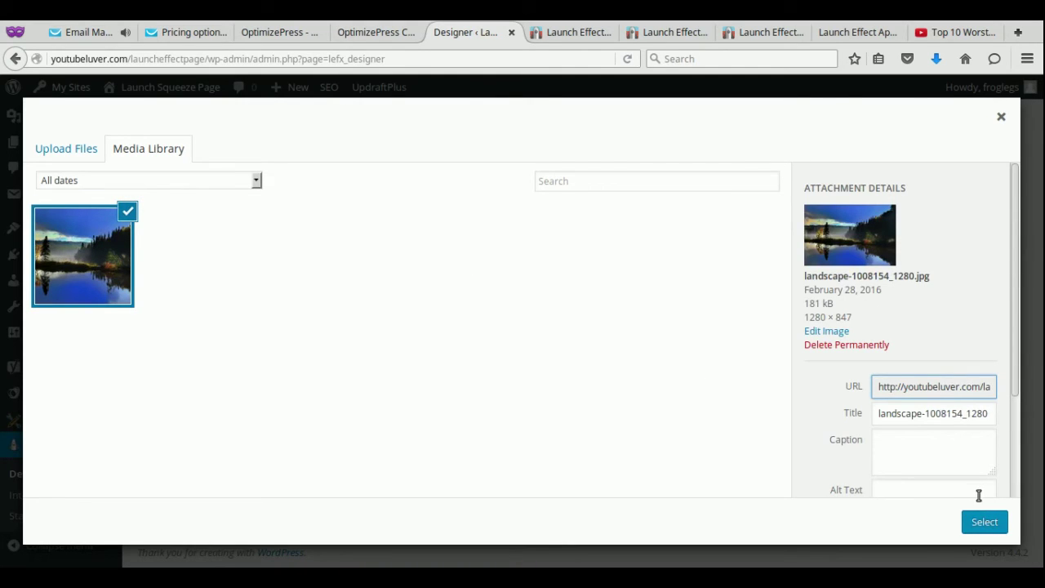
click(983, 523)
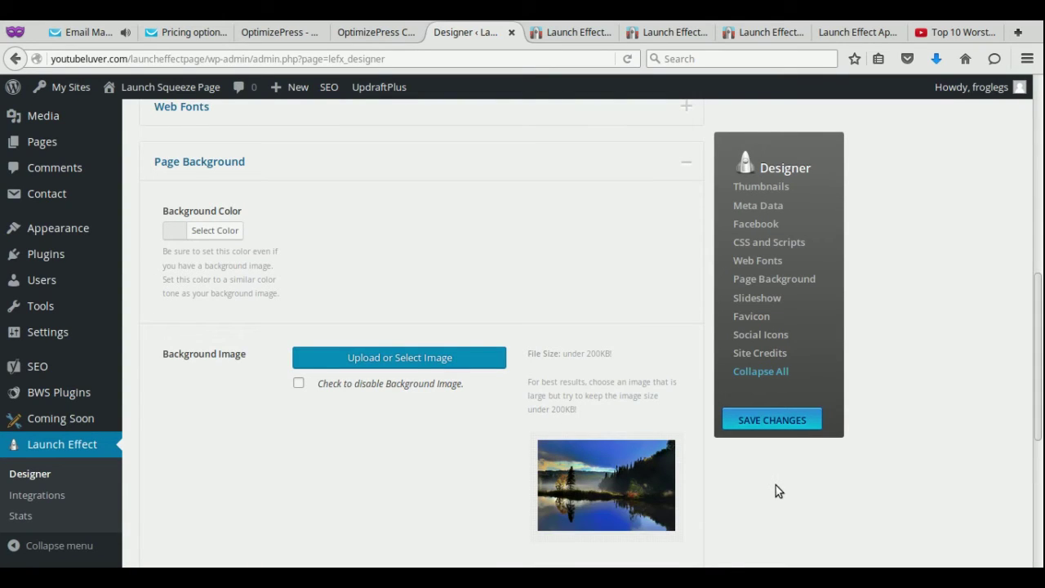
click(769, 421)
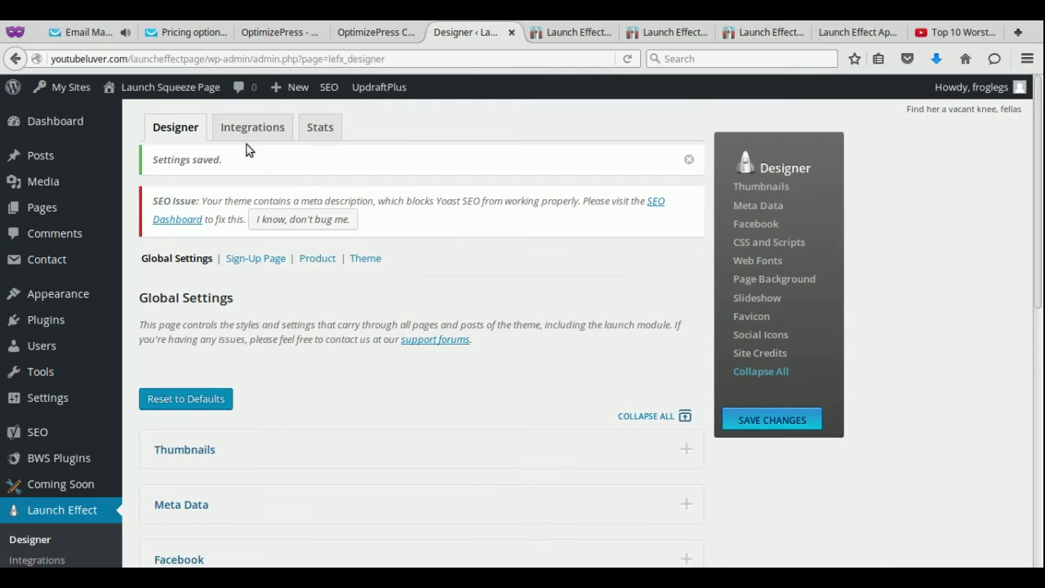
Step: Visit the Launch Squeeze Page site to check its page background
mouse_move(192, 91)
click(122, 134)
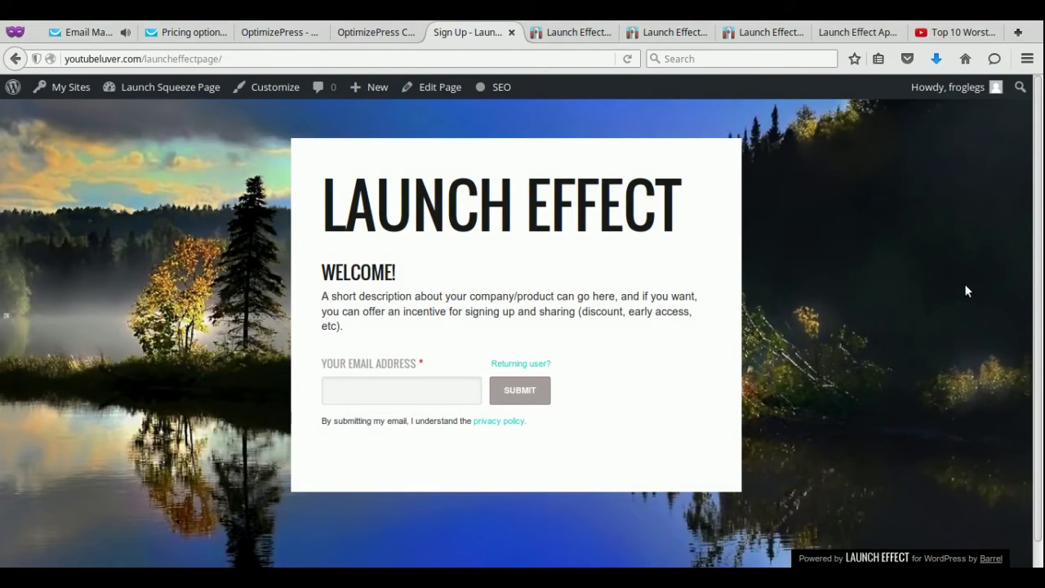
scroll(964, 283, down, 1)
scroll(958, 284, up, 1)
mouse_move(182, 89)
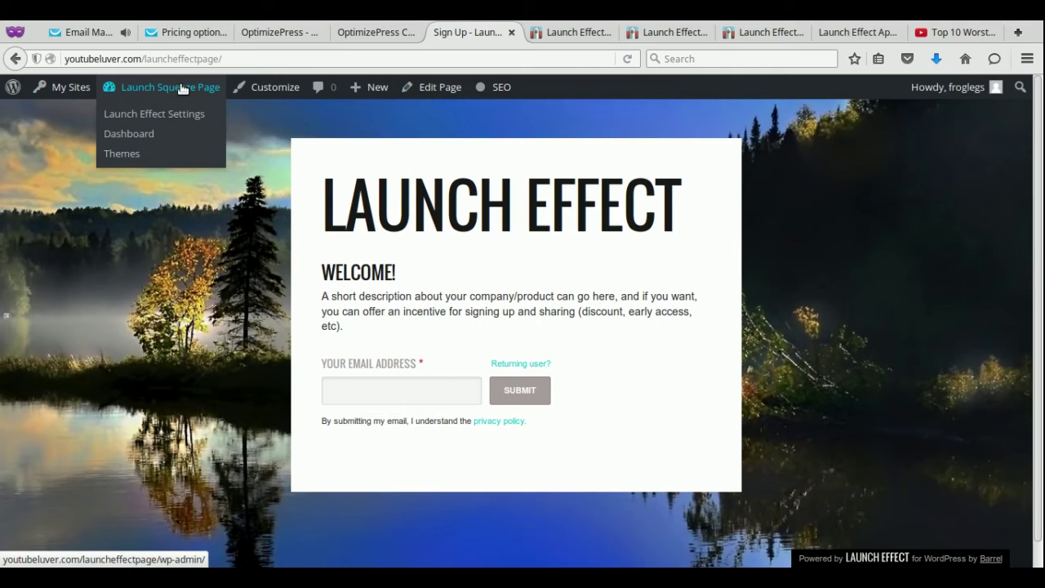
click(179, 116)
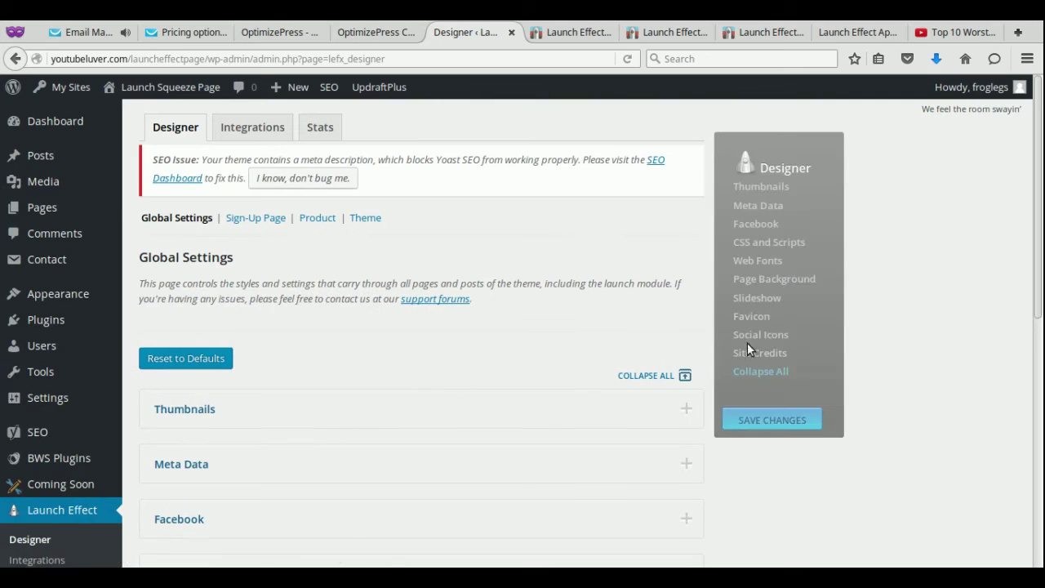
scroll(519, 342, down, 5)
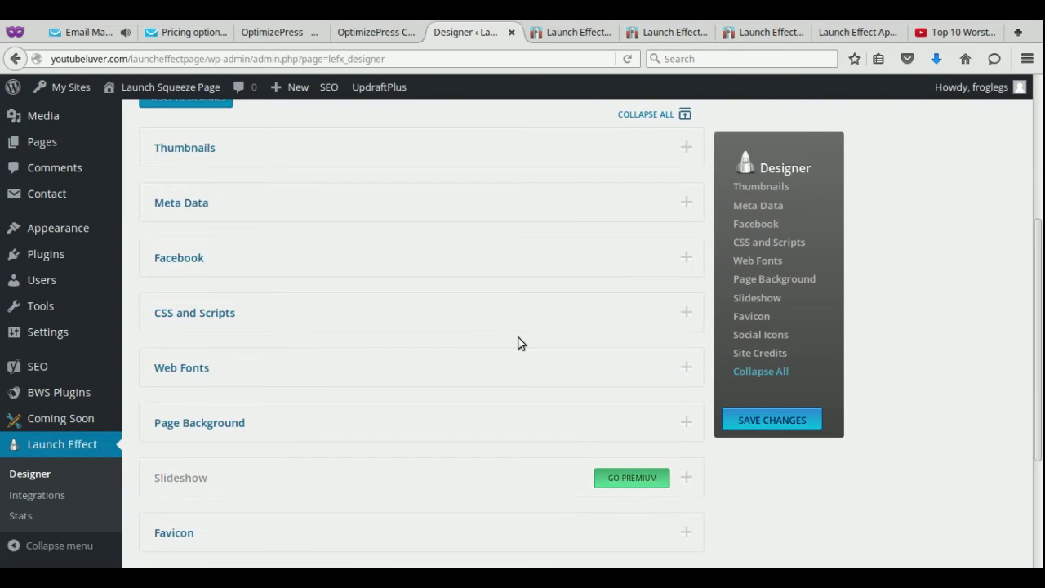
scroll(520, 342, down, 1)
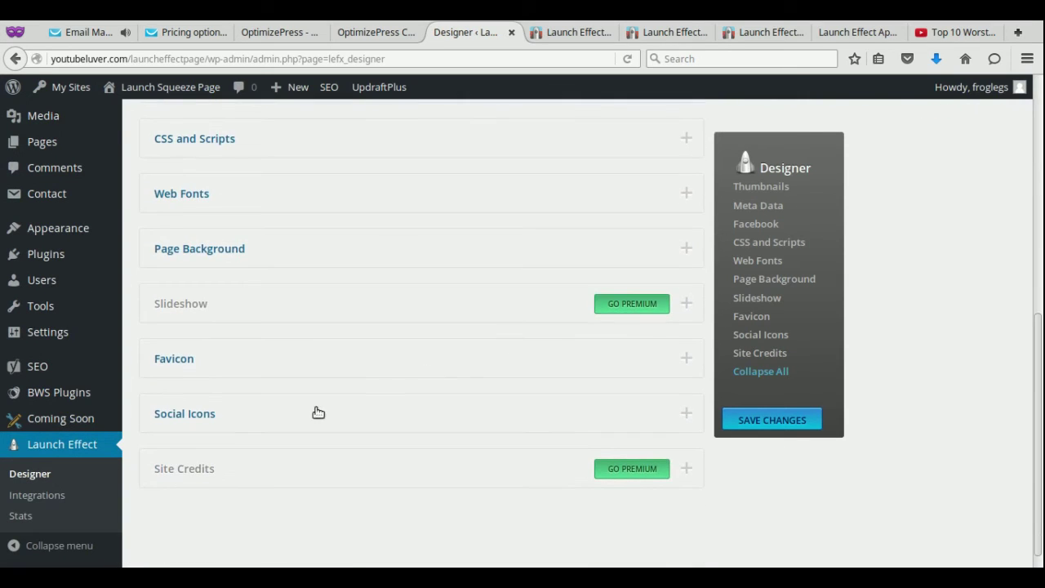
click(231, 415)
click(250, 482)
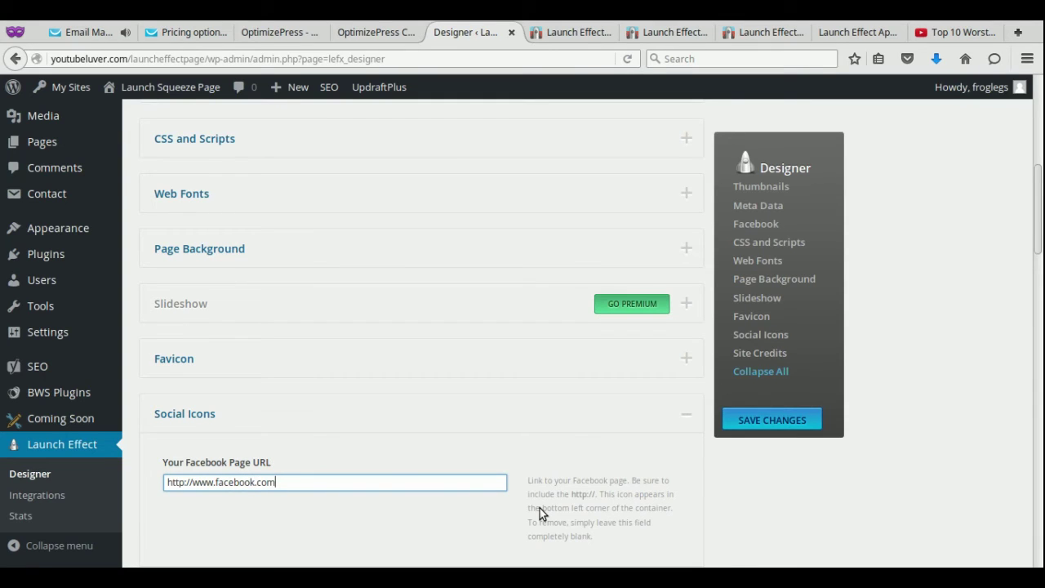
scroll(286, 392, down, 4)
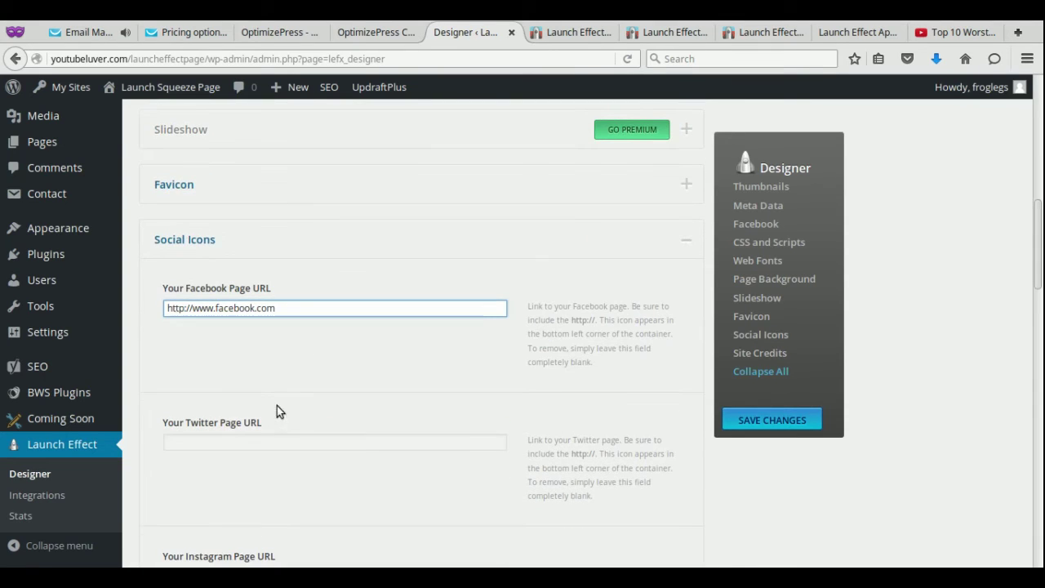
Step: Copy the Facebook page URL into the Twitter, Instagram and LinkedIn URL fields of Social Icons
triple_click(243, 307)
key(ctrl+c)
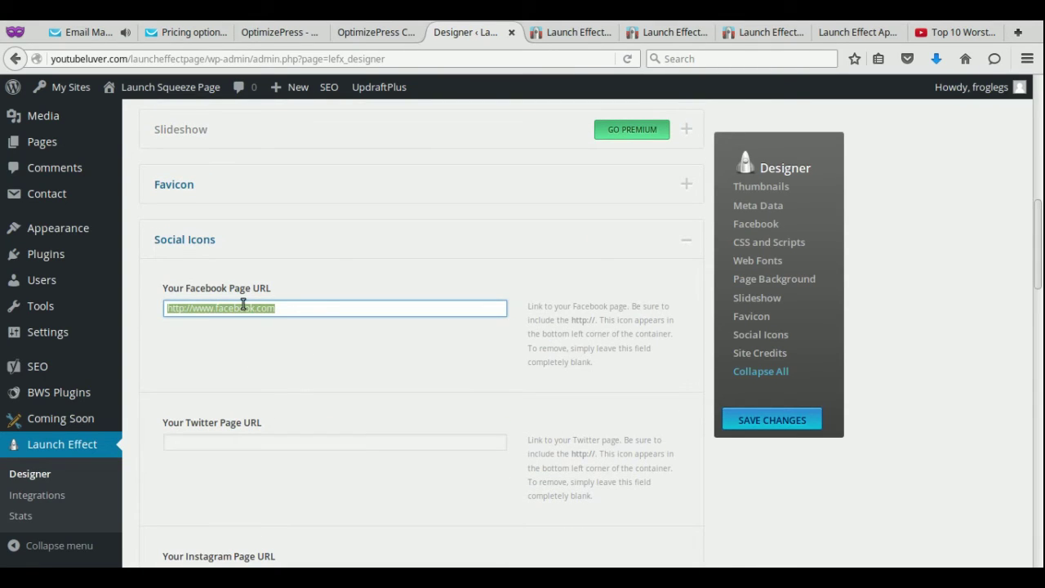
click(249, 441)
key(ctrl+v)
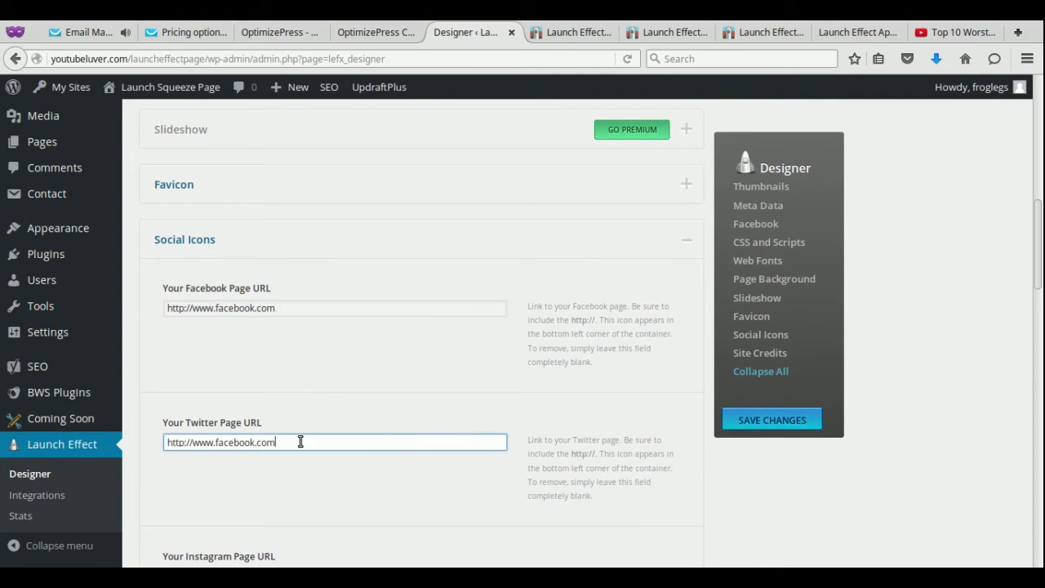
scroll(309, 469, down, 3)
click(283, 403)
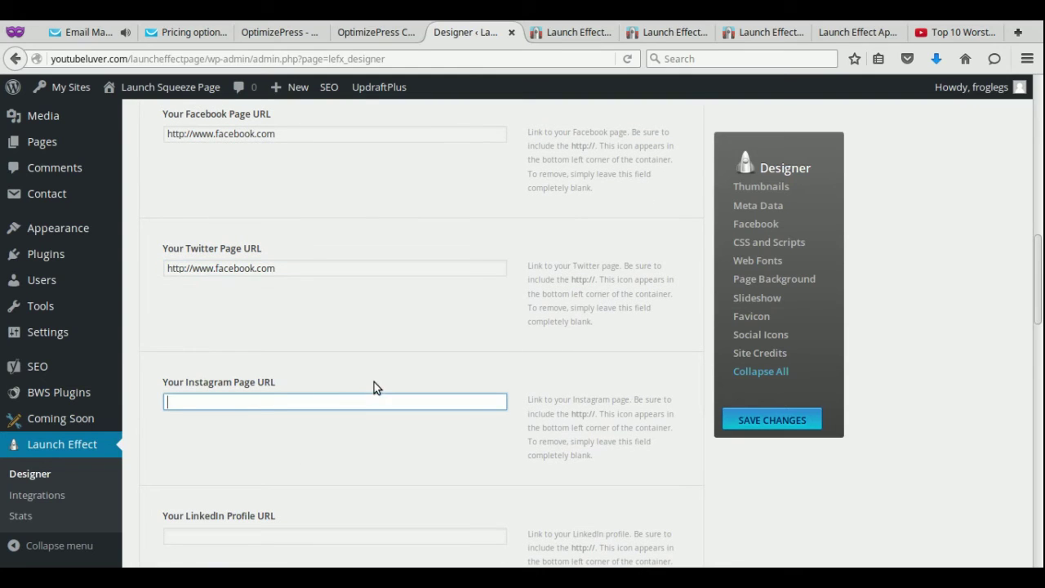
key(ctrl+v)
scroll(334, 445, down, 2)
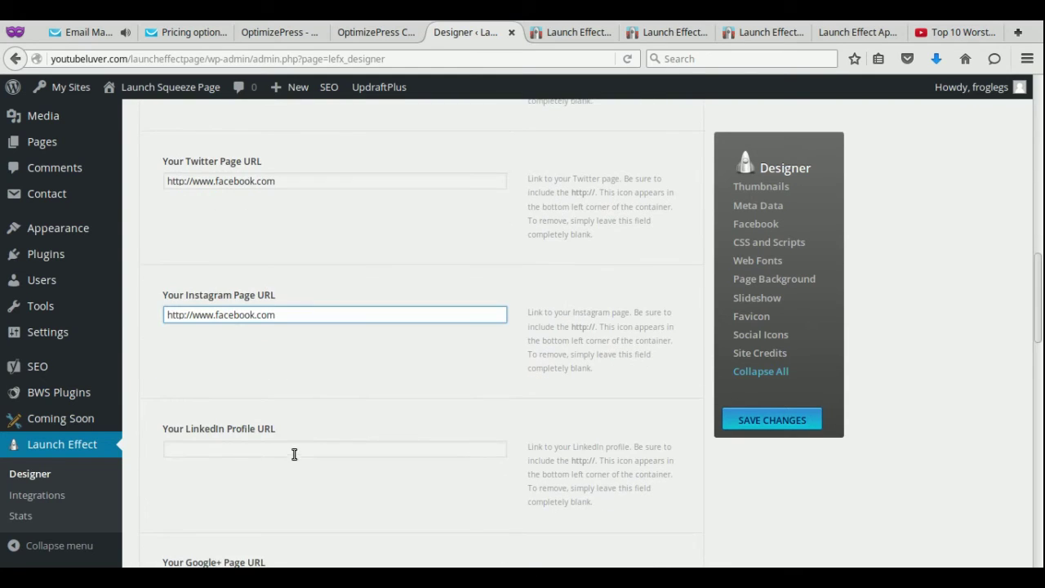
click(294, 451)
key(ctrl+v)
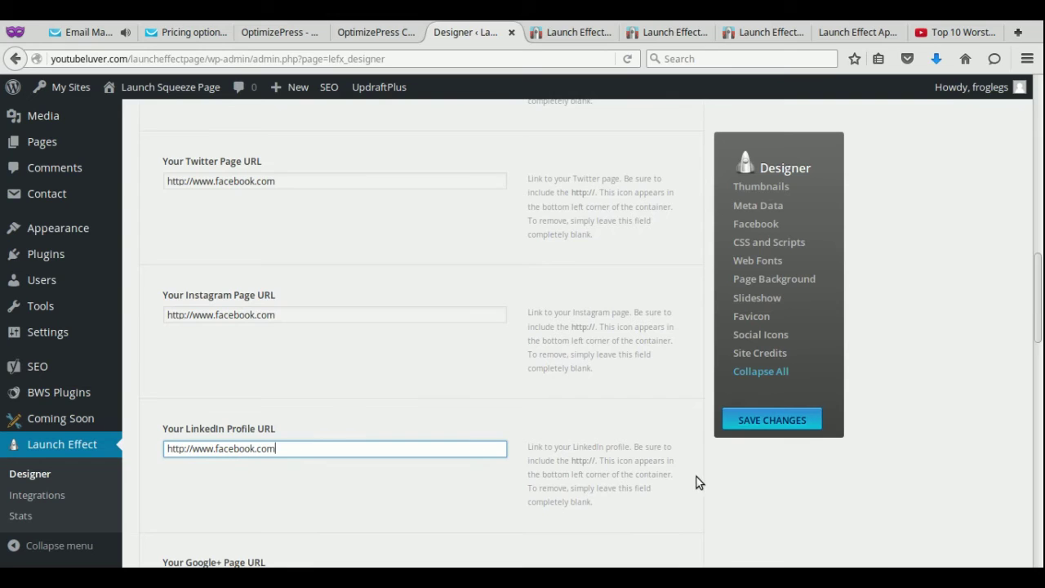
Step: Save the Global Settings changes and visit the site to check the social icons
click(753, 418)
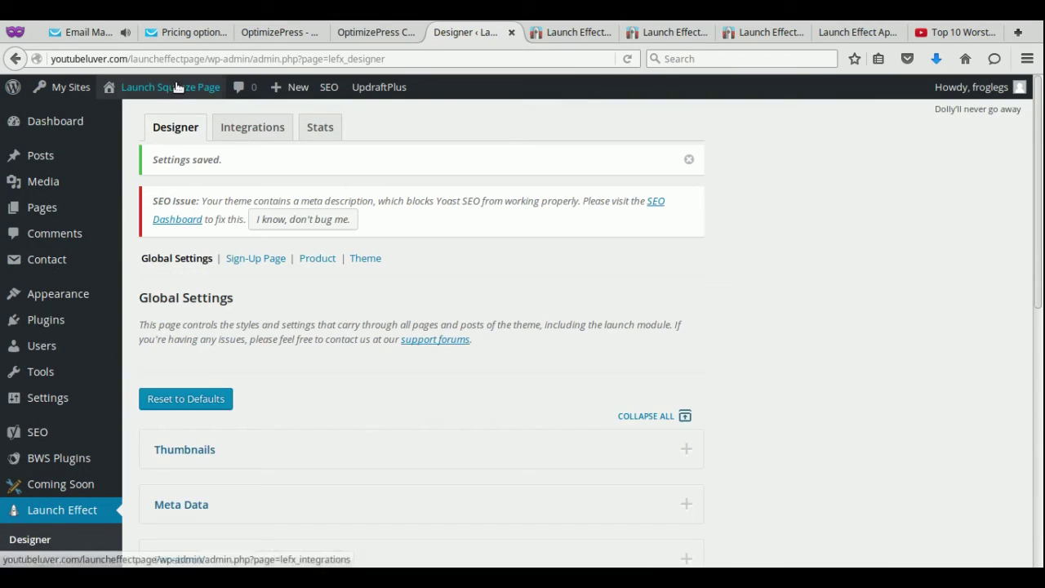
mouse_move(177, 87)
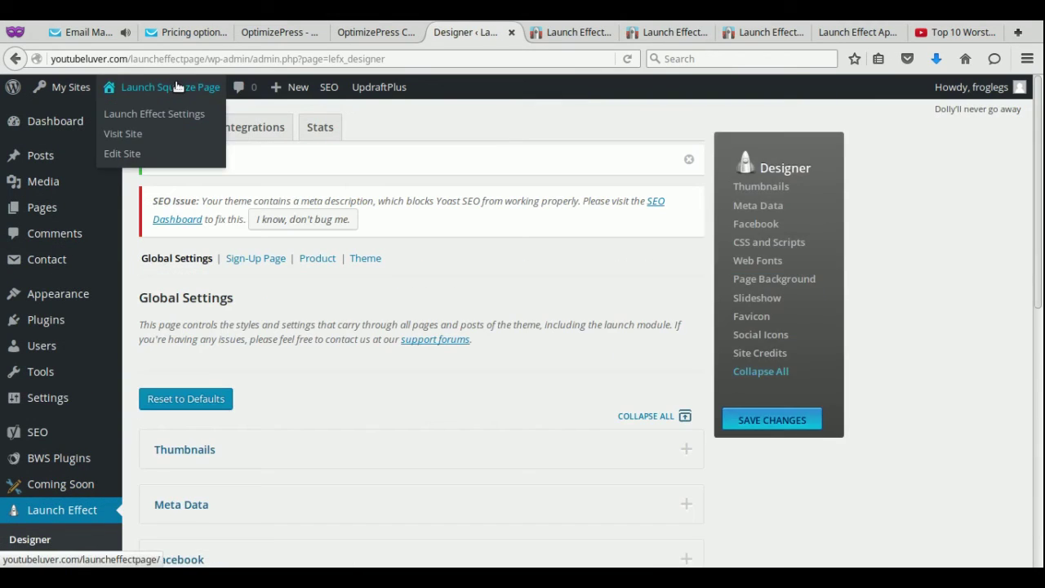
click(134, 136)
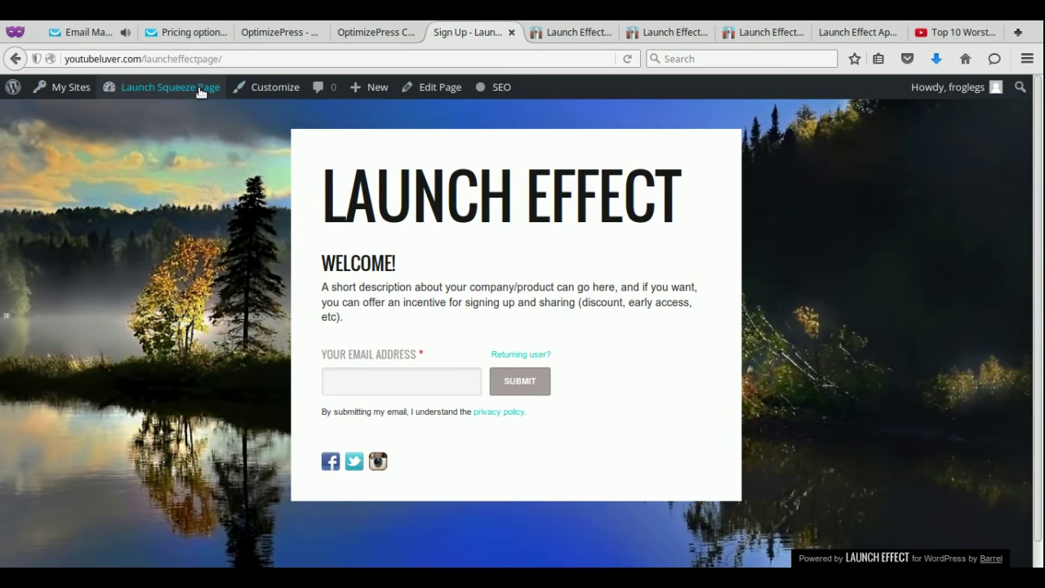
Step: Return to the Launch Effect Designer and open its Sign-Up Page settings
mouse_move(203, 88)
click(165, 119)
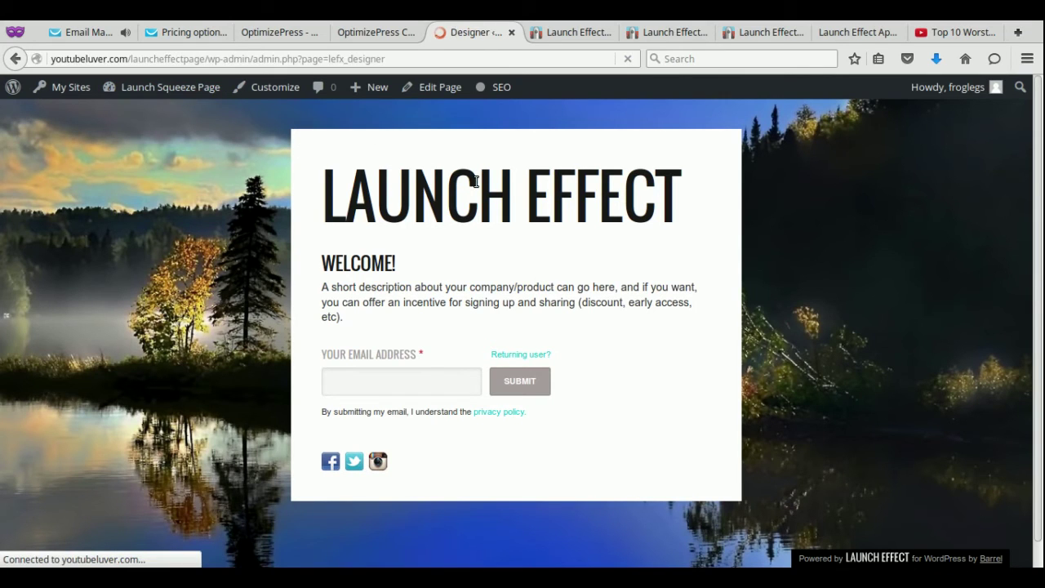
scroll(481, 368, down, 5)
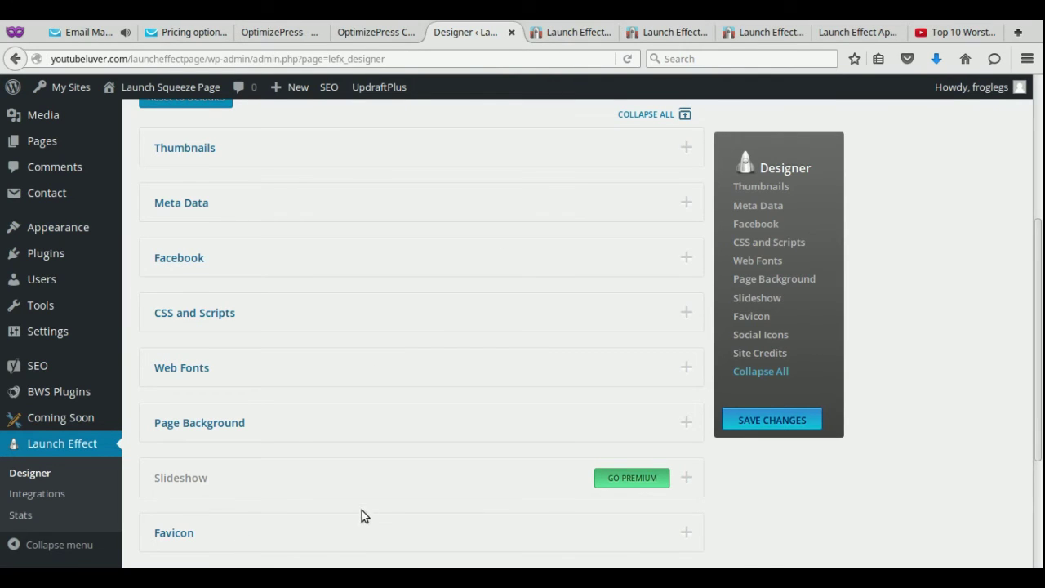
scroll(351, 411, up, 5)
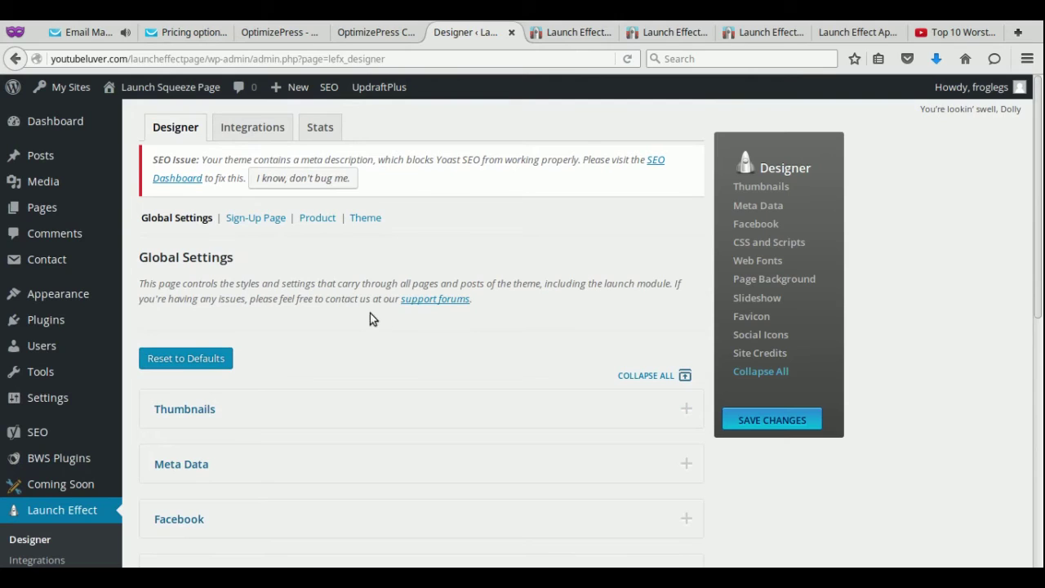
click(259, 219)
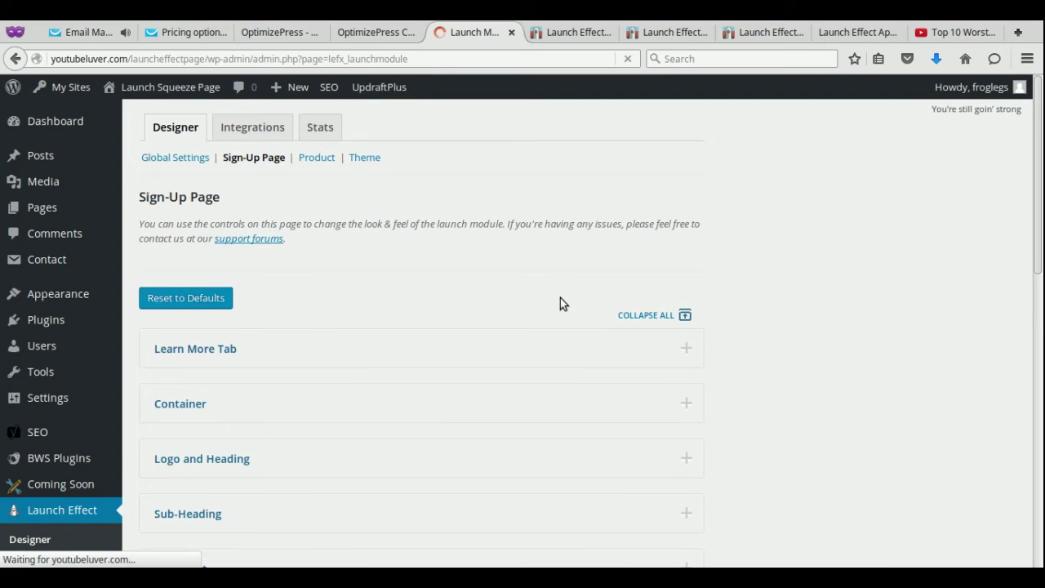
Step: Examine the Sub-Heading and Body Text sections of the Sign-Up Page settings, including their texts shown after submitting
scroll(557, 304, down, 1)
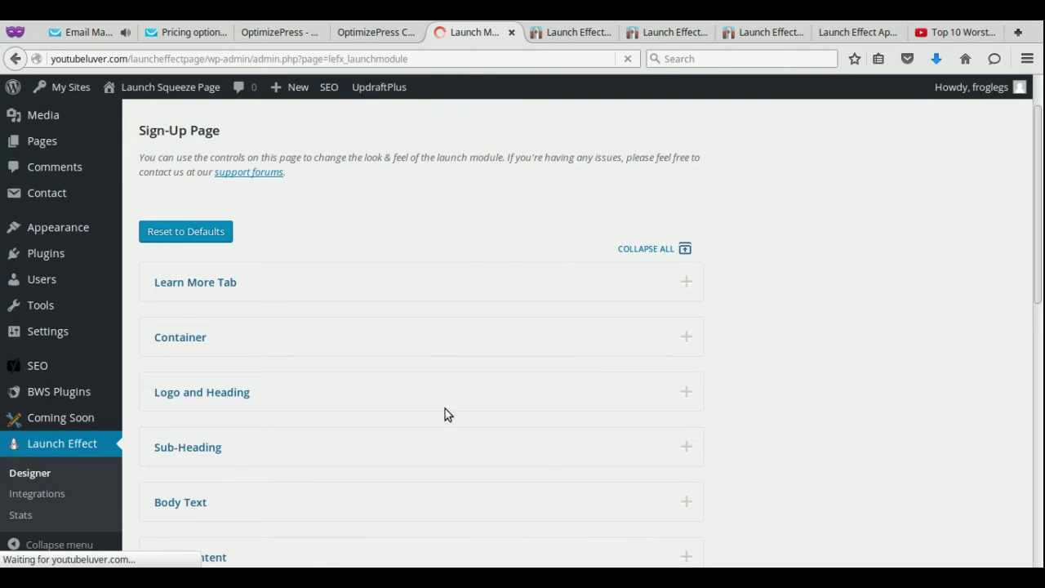
scroll(564, 437, down, 2)
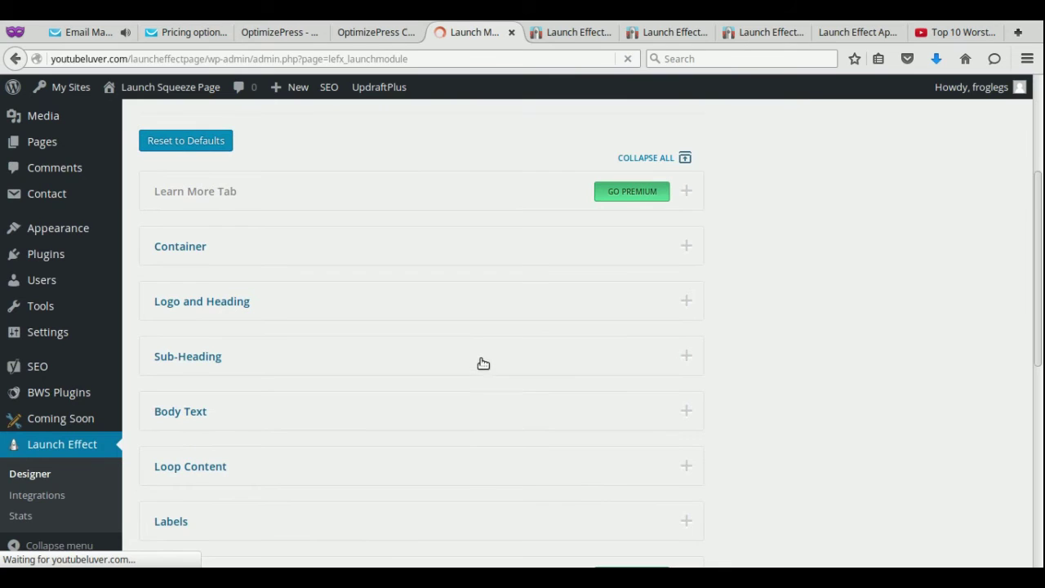
click(443, 352)
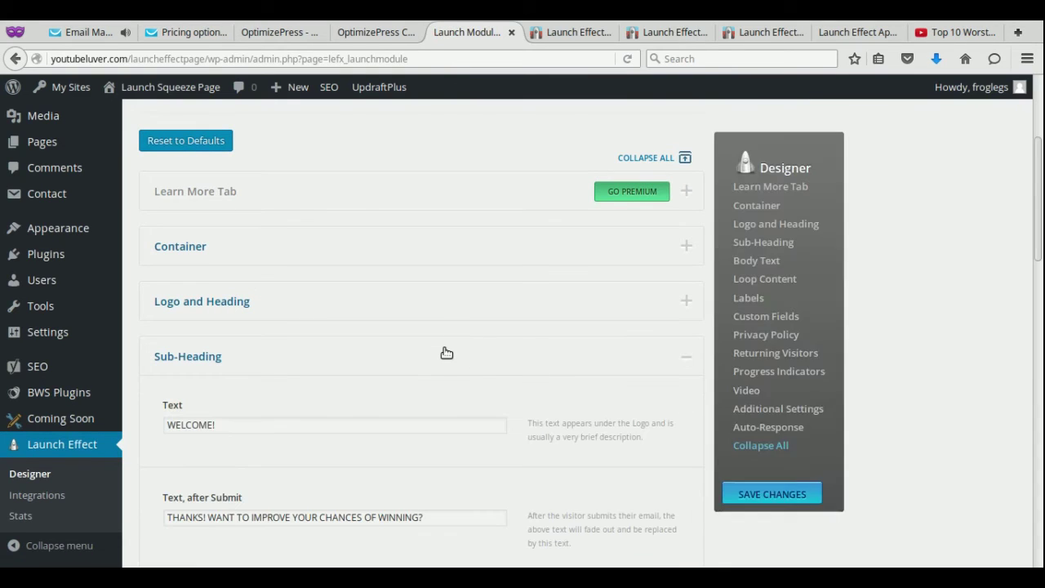
scroll(229, 433, down, 2)
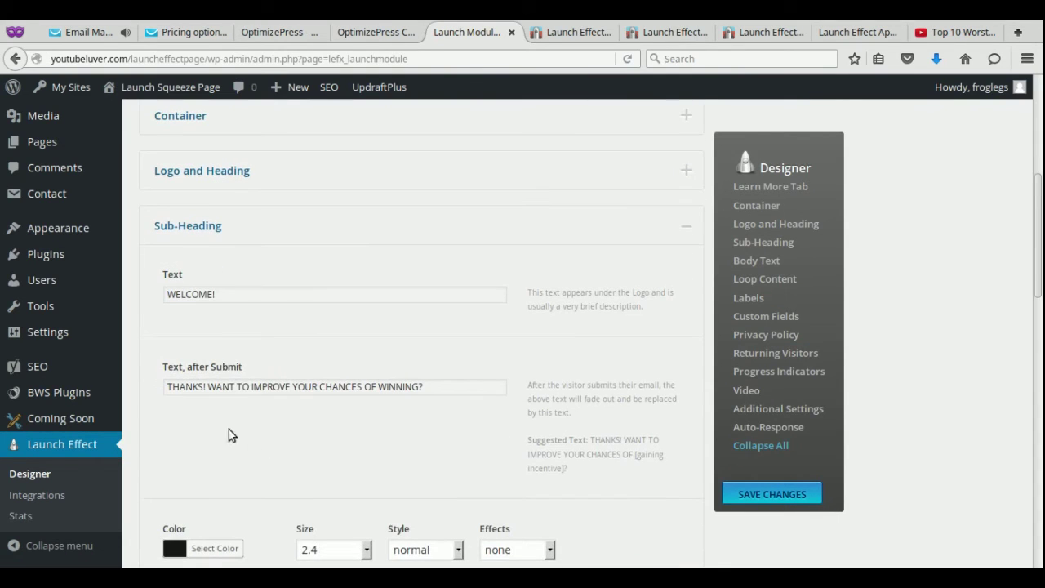
scroll(490, 422, down, 10)
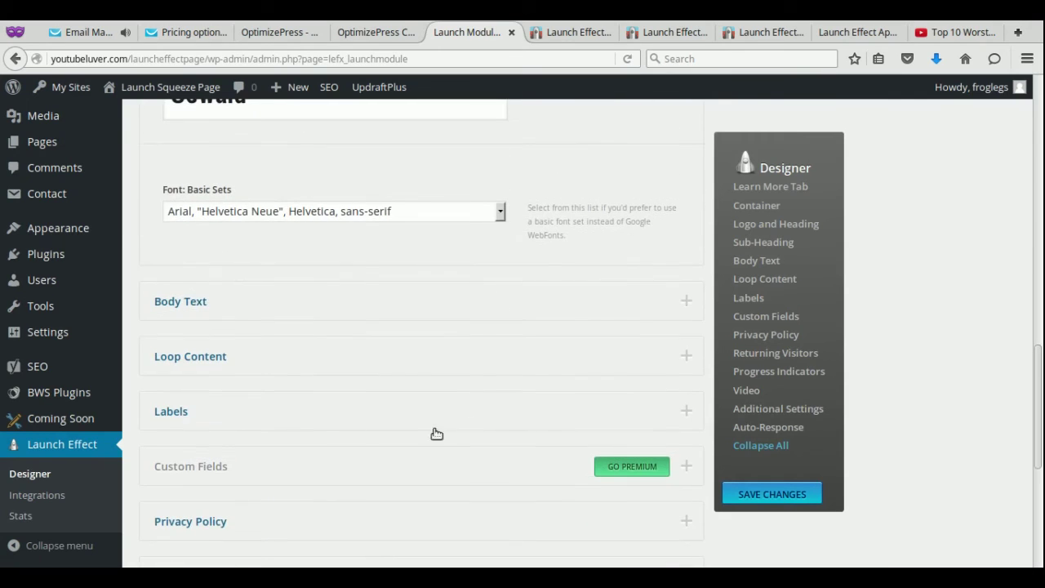
click(196, 300)
scroll(462, 397, down, 2)
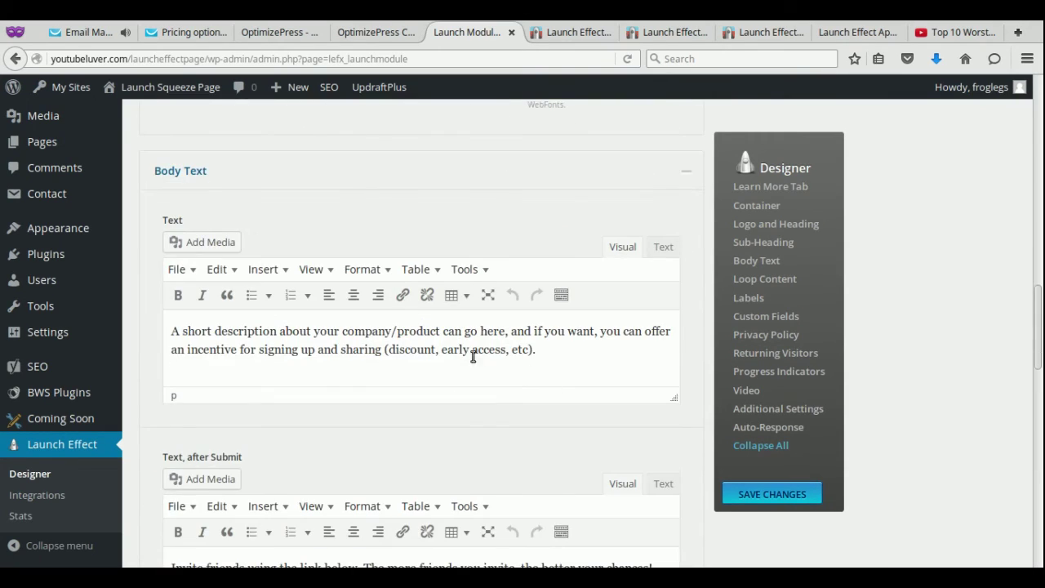
scroll(607, 422, down, 3)
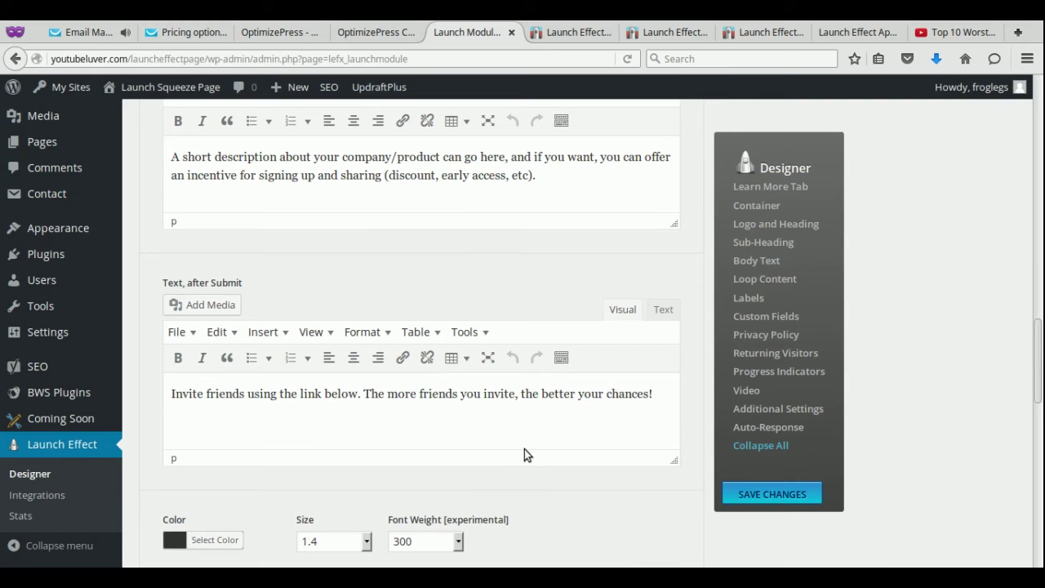
scroll(526, 453, up, 6)
scroll(511, 446, up, 10)
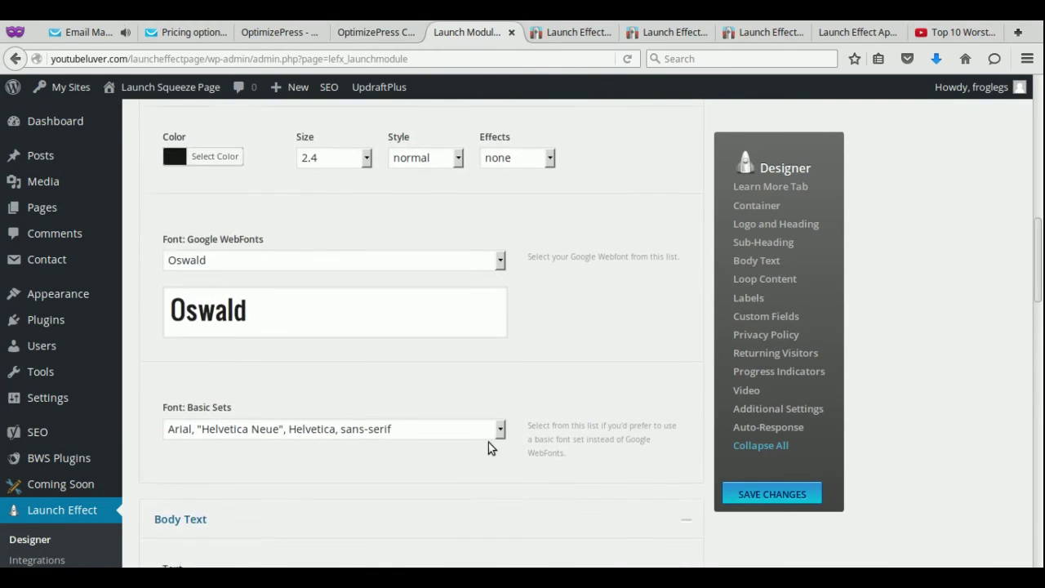
scroll(477, 440, up, 1)
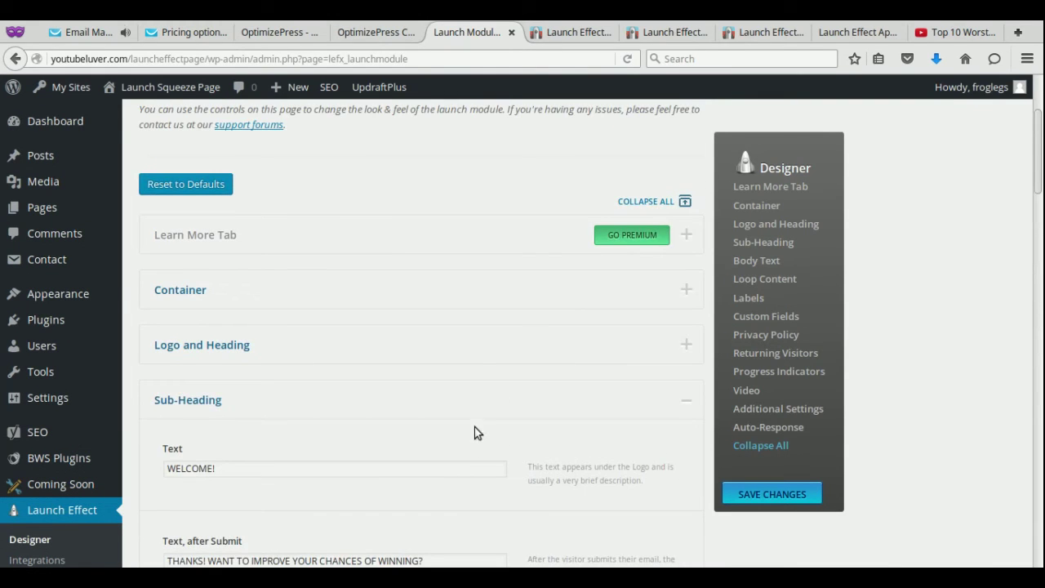
Step: Collapse the Sub-Heading and Body Text sections of the Sign-Up Page settings
scroll(490, 414, down, 4)
scroll(490, 412, down, 14)
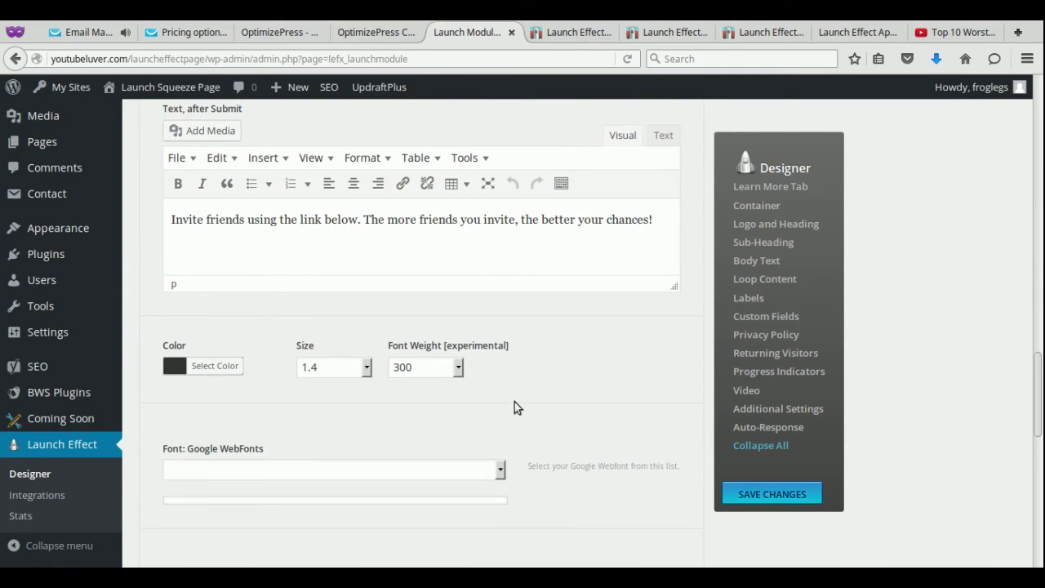
scroll(506, 399, up, 4)
scroll(506, 397, up, 15)
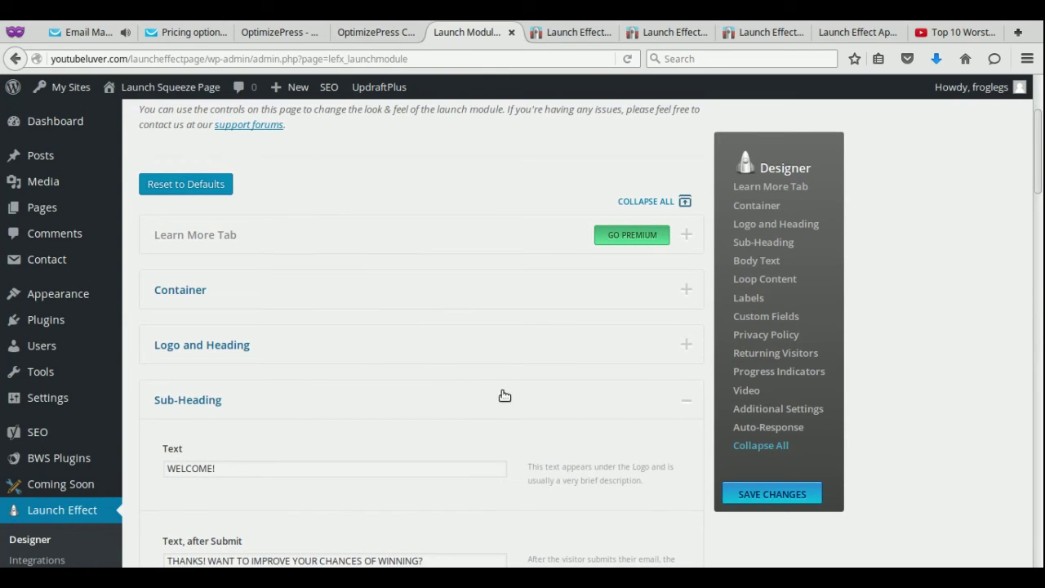
click(686, 404)
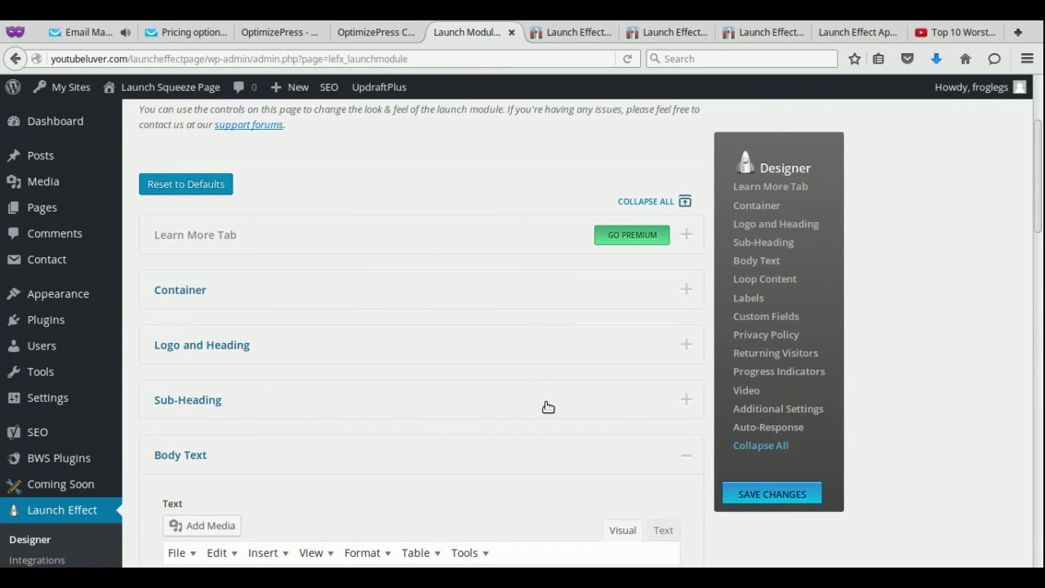
scroll(665, 385, down, 3)
click(688, 278)
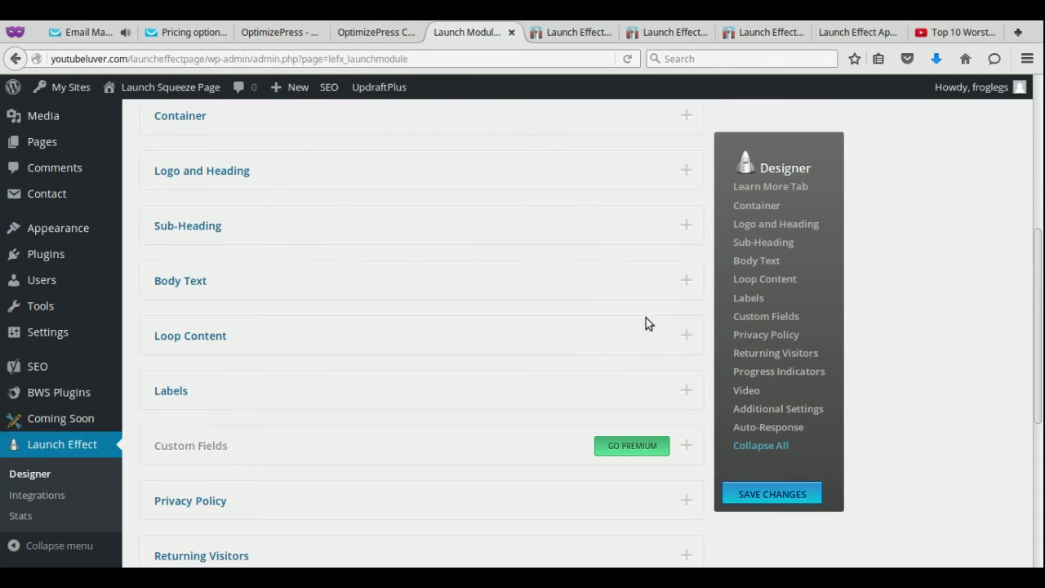
Step: Paste the embed code of the YouTube video "Top 10 Worst Video Game Pre-Order Bonuses" into the Video section's embed code field
scroll(555, 375, down, 2)
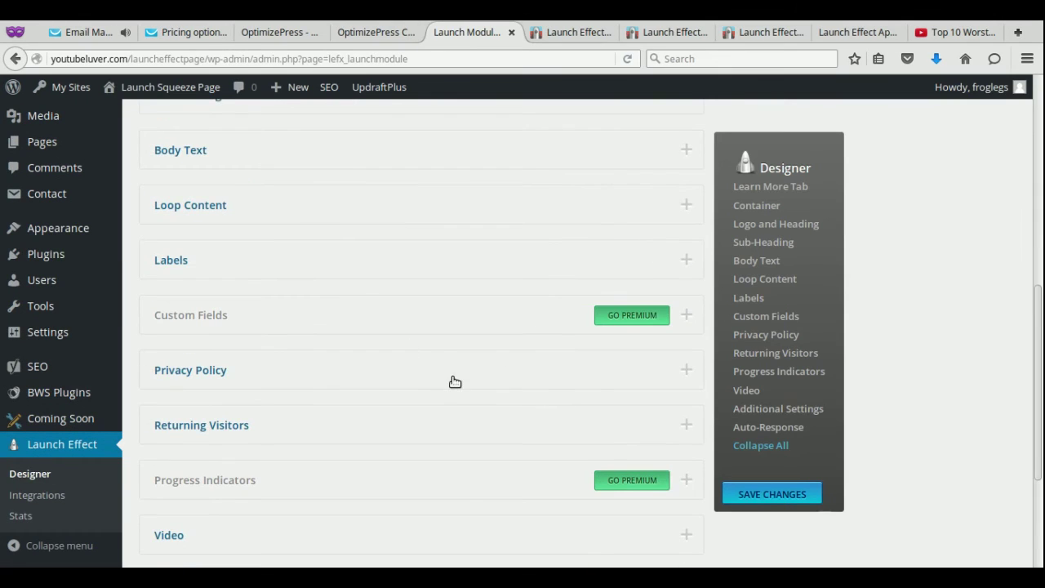
scroll(453, 382, down, 2)
click(318, 406)
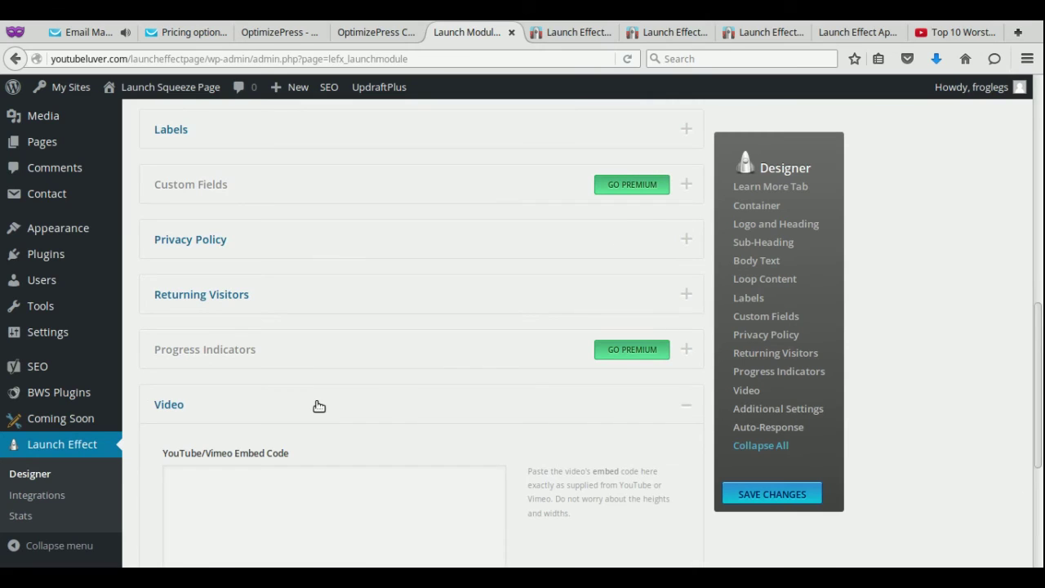
click(954, 33)
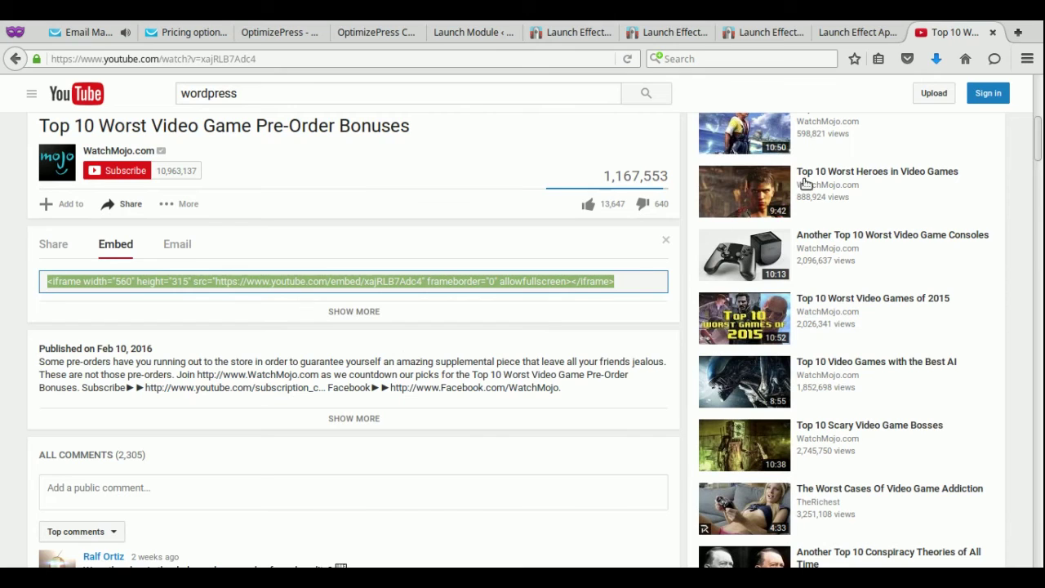
click(470, 32)
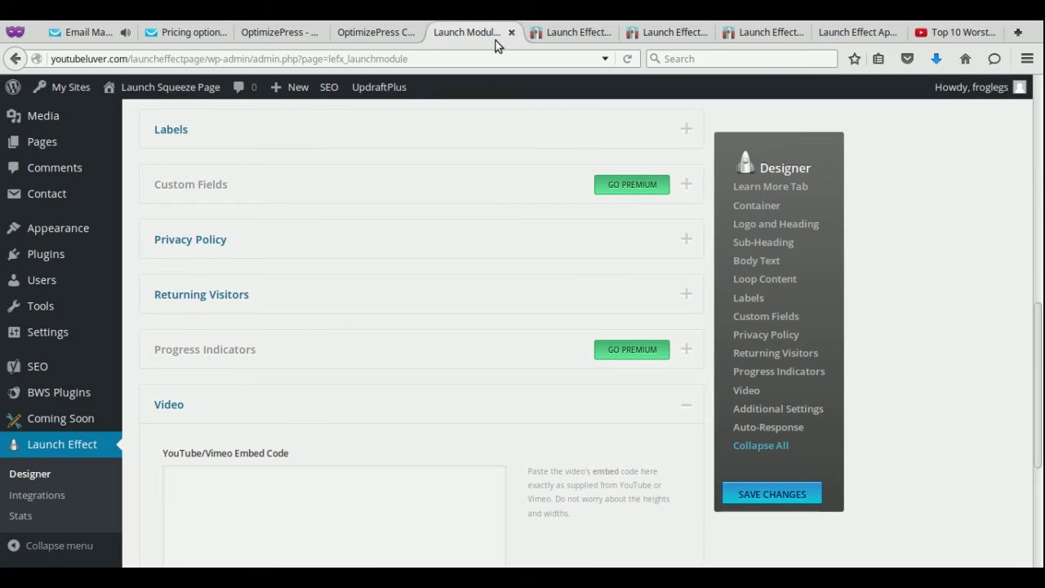
click(312, 483)
text(<iframe width="560" height="315" src="https://www.youtube.com/embed/xajRLB7Adc4" frameborder="0" allowfullscreen></iframe>)
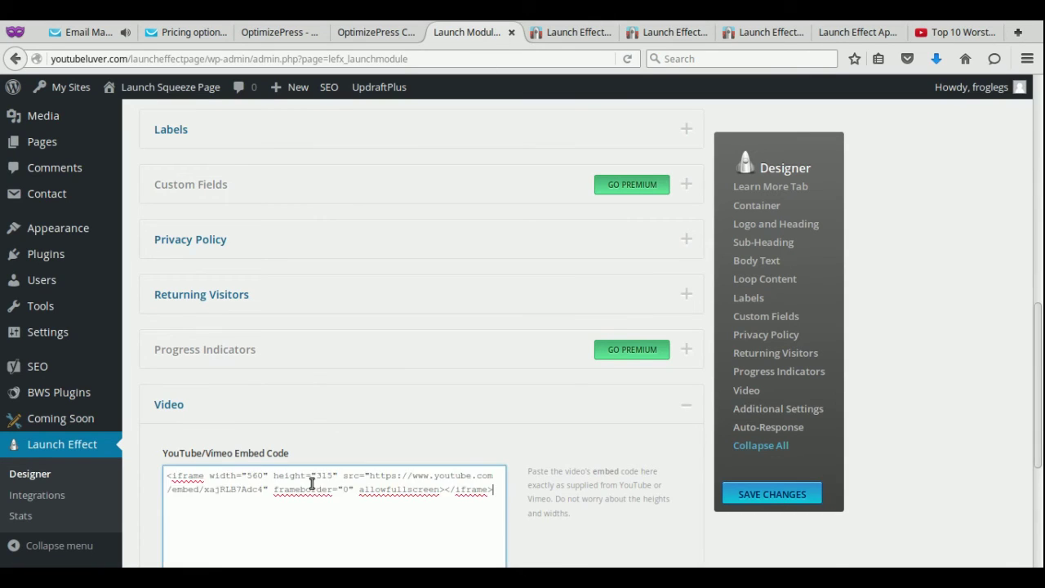
Step: Add "This is an Awesome Site!" in front of the existing description in the Body Text section
scroll(361, 338, up, 5)
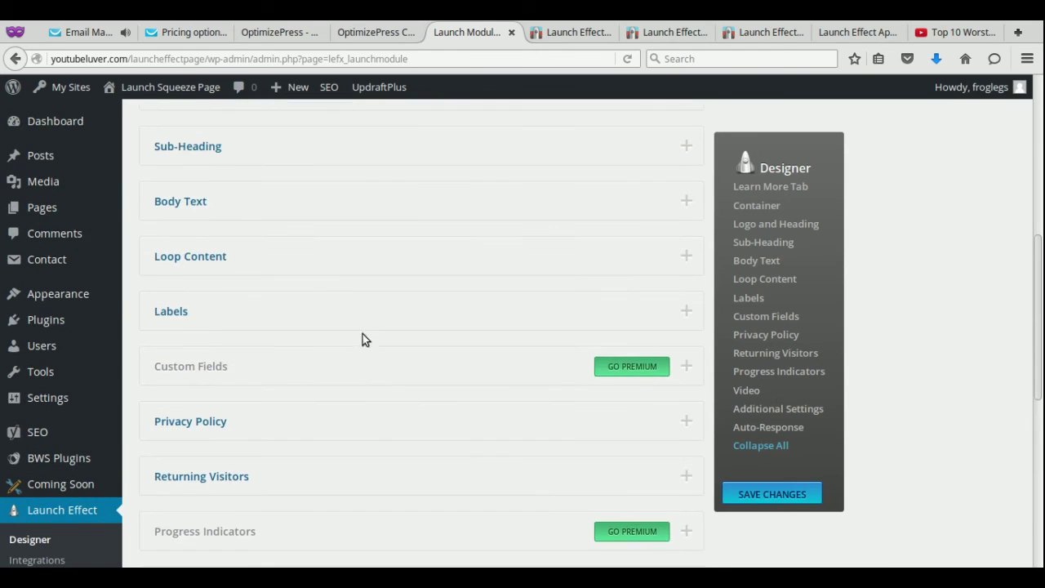
click(256, 245)
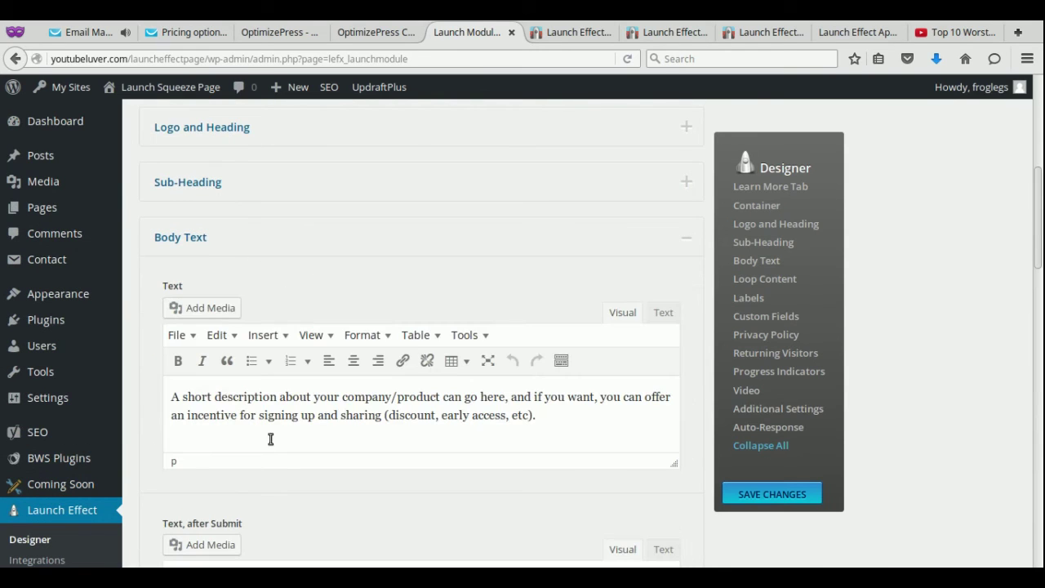
drag(543, 415, 169, 399)
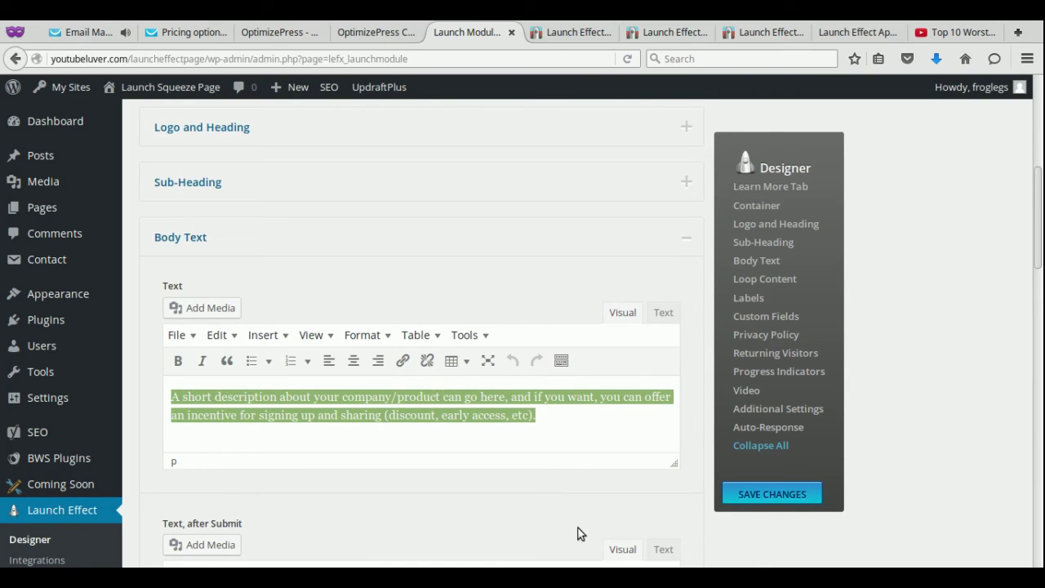
click(172, 397)
text(Thus)
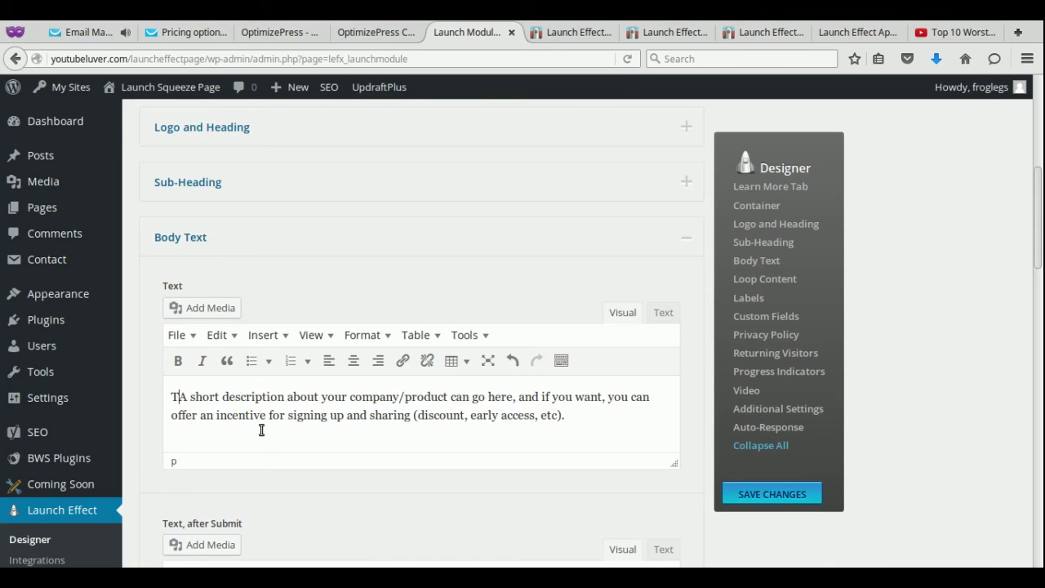
key(BackSpace)
key(BackSpace)
text(is )
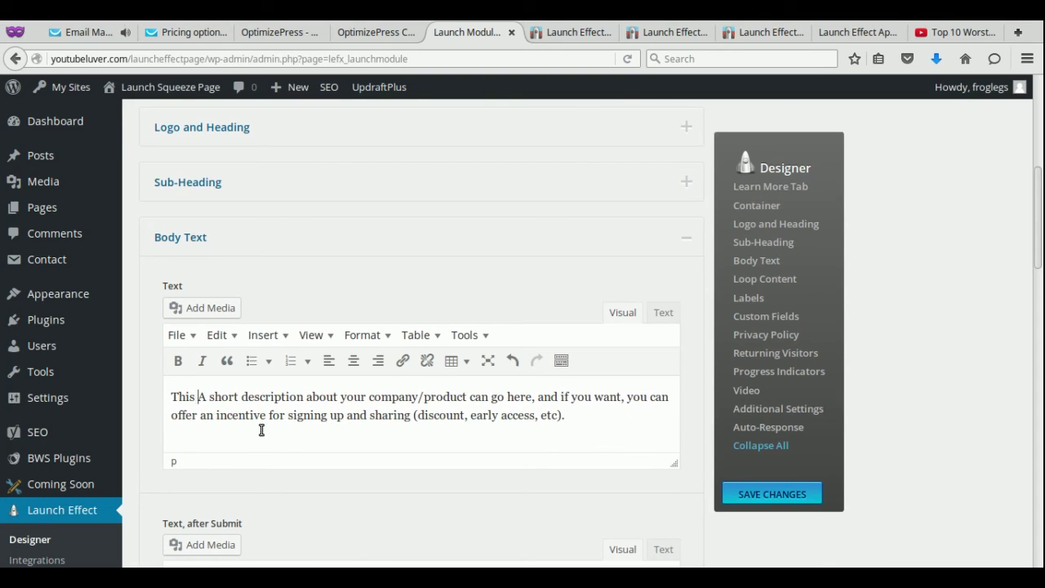
text(is an Aawes)
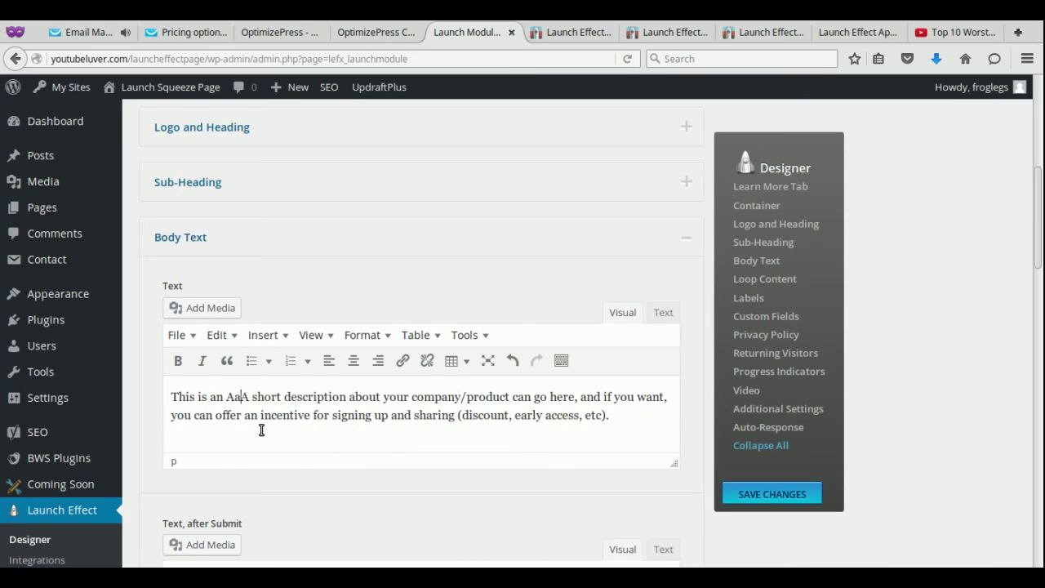
text(ome)
key(BackSpace)
key(BackSpace)
key(BackSpace)
key(BackSpace)
key(BackSpace)
key(BackSpace)
key(BackSpace)
text(wesome Site)
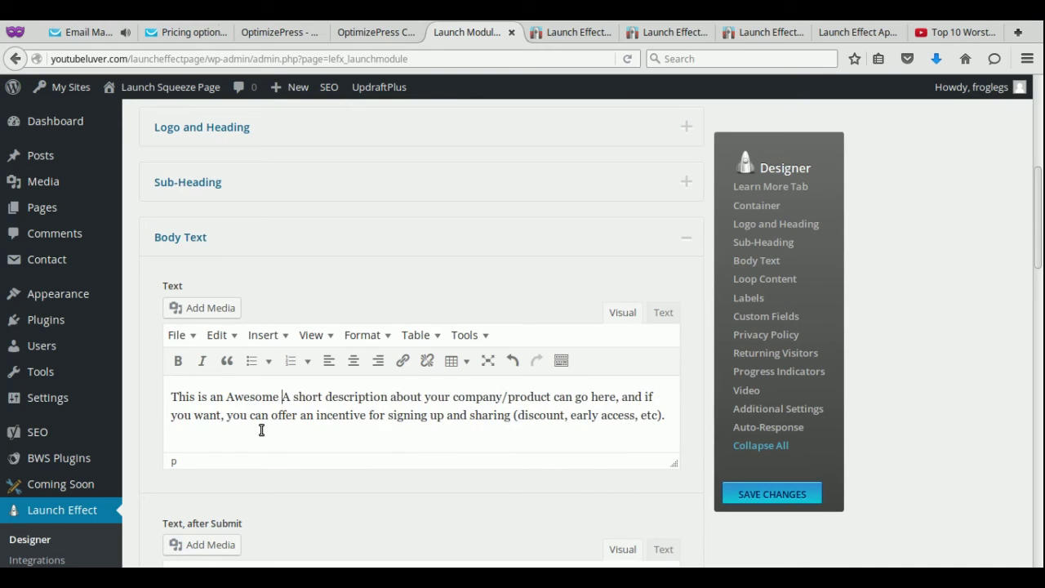
text(!)
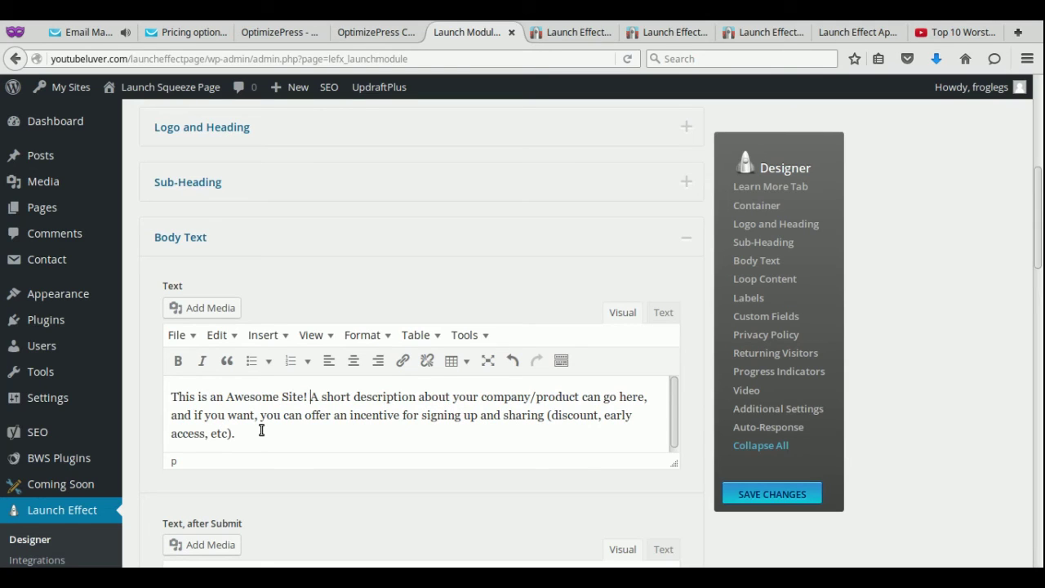
Step: Save the Sign-Up Page changes and visit the site to check the embedded video and body text
click(744, 490)
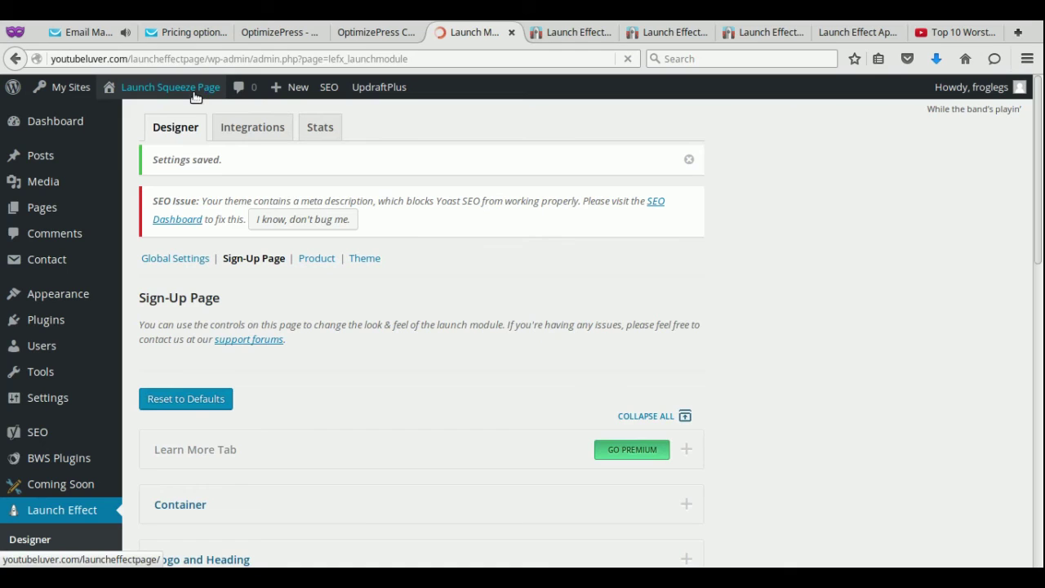
mouse_move(193, 91)
click(133, 139)
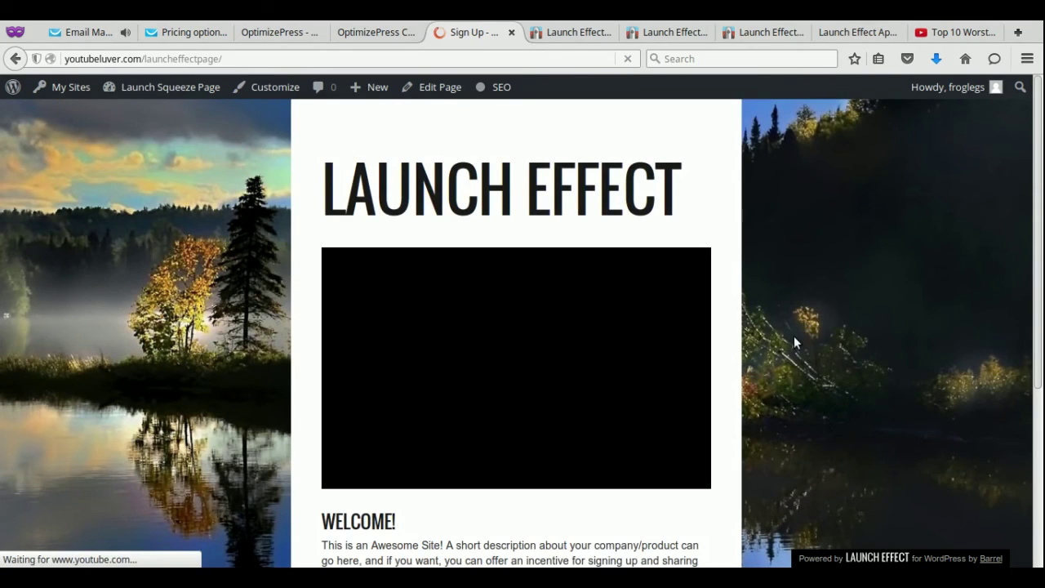
scroll(789, 347, down, 3)
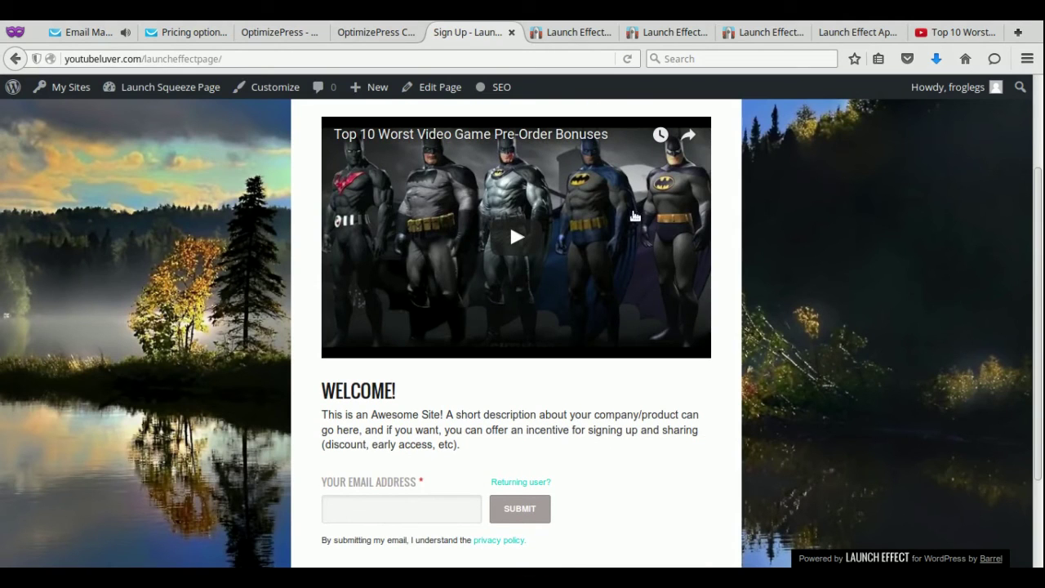
scroll(768, 278, down, 1)
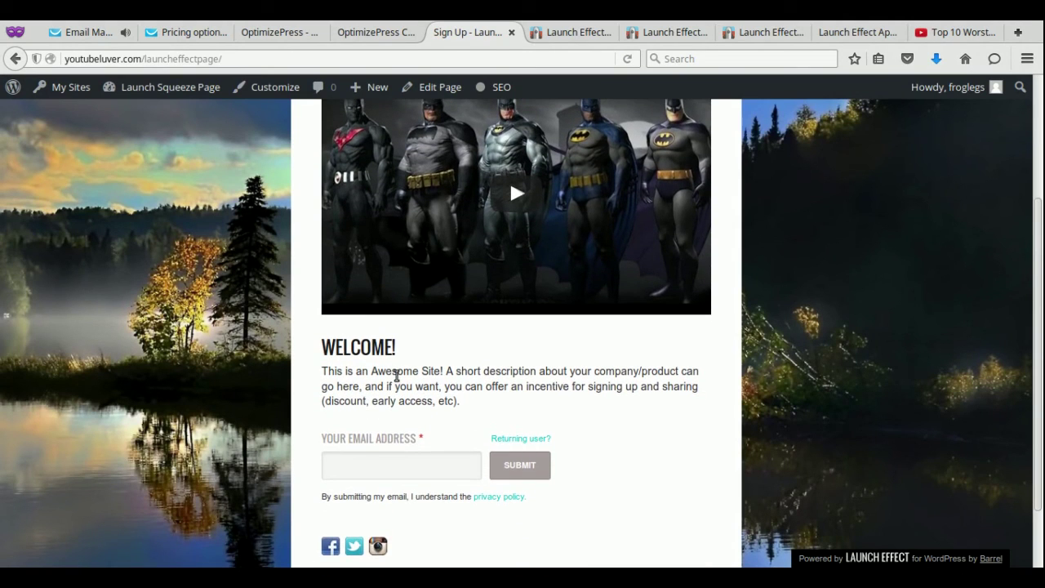
drag(445, 372, 322, 374)
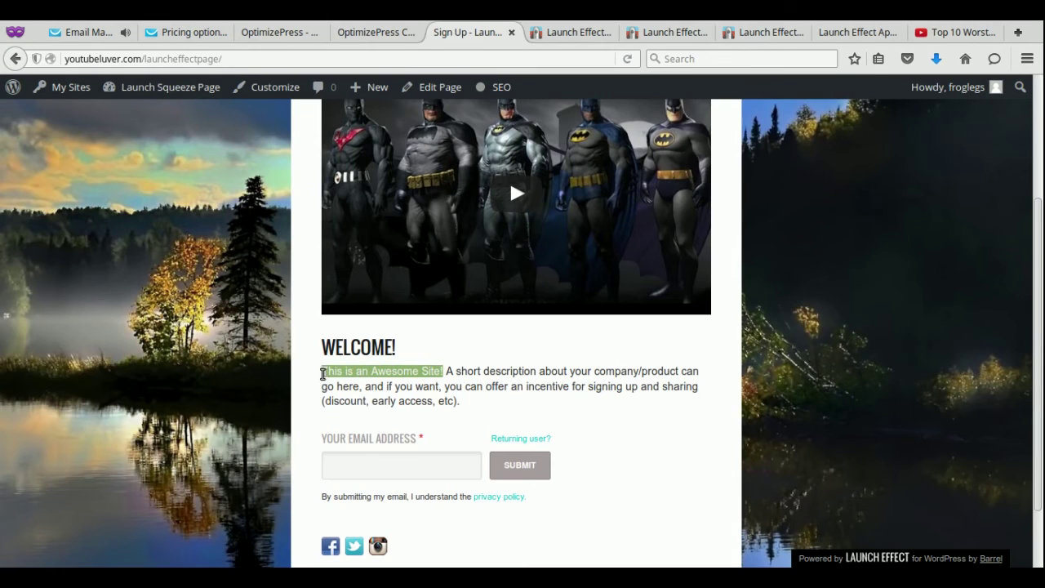
scroll(604, 408, down, 2)
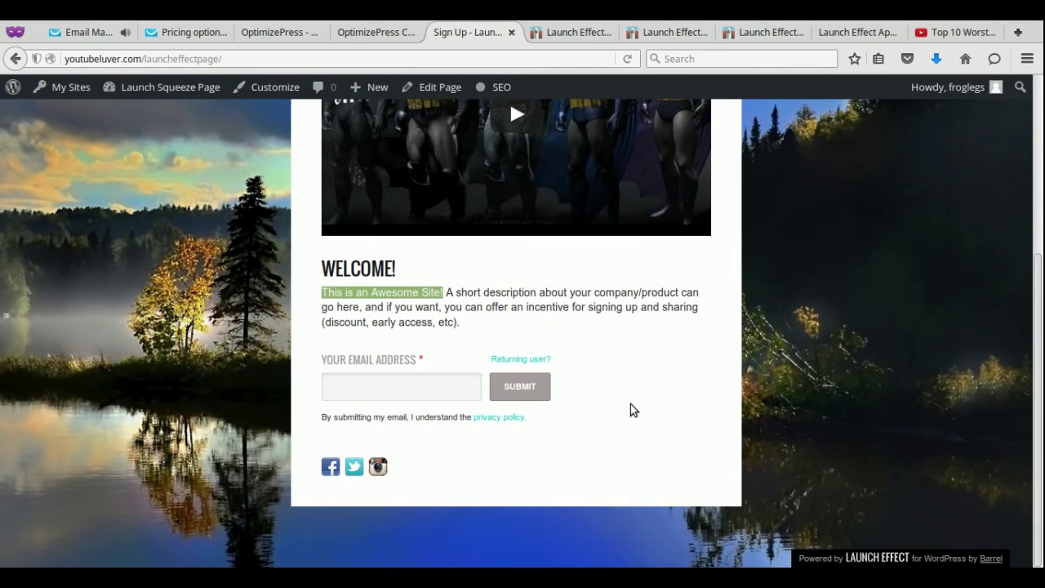
scroll(631, 404, up, 6)
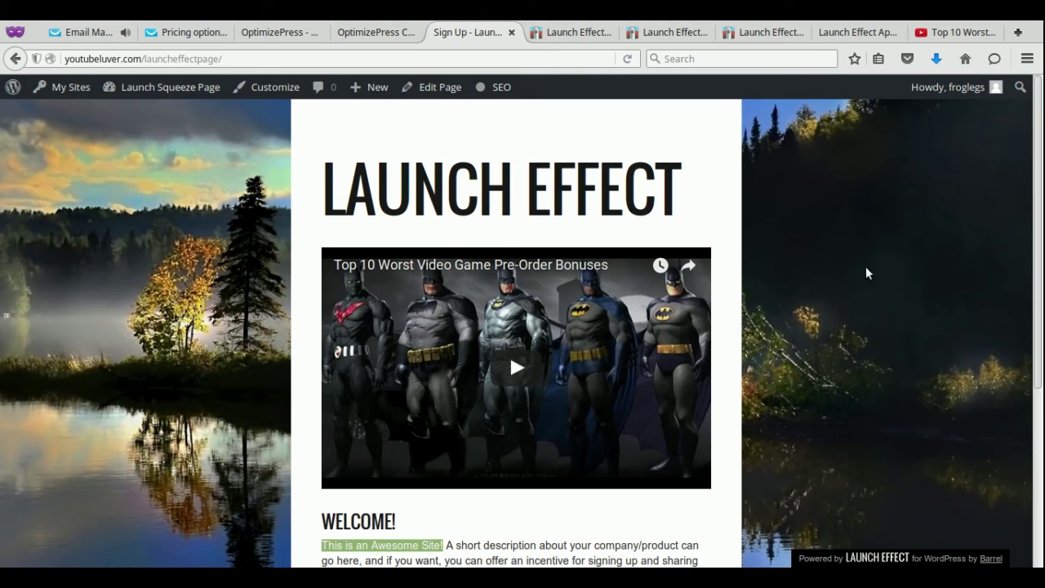
Step: Open the Launch Effect Integrations settings and examine the available services, including the MailChimp API key and list options
mouse_move(137, 97)
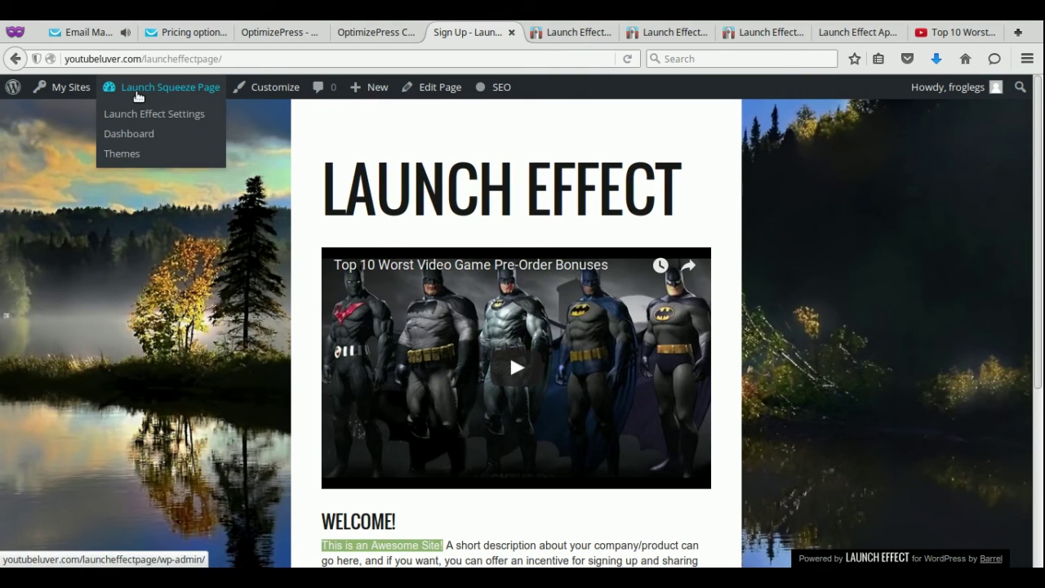
click(140, 114)
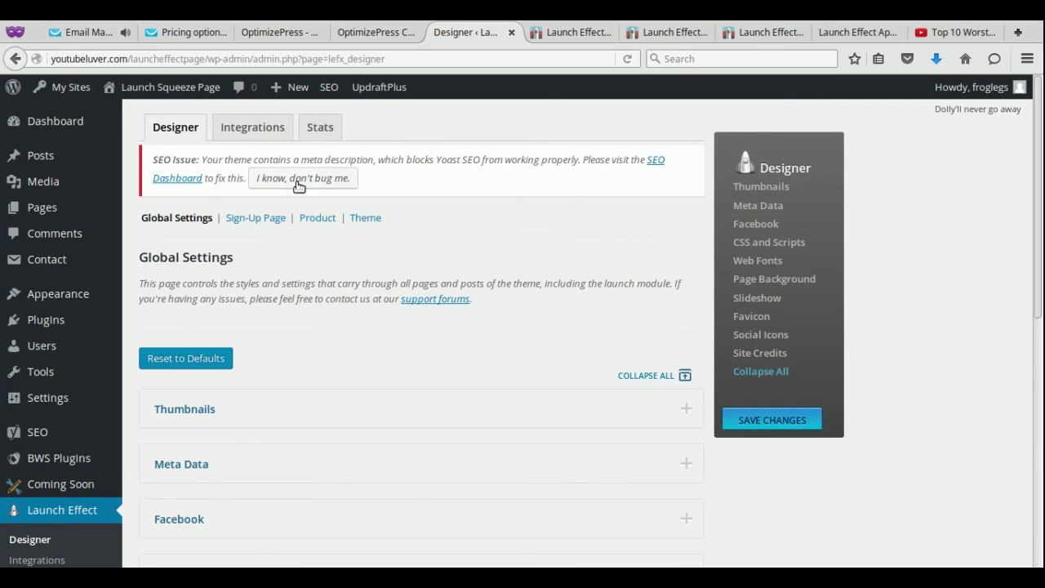
click(260, 131)
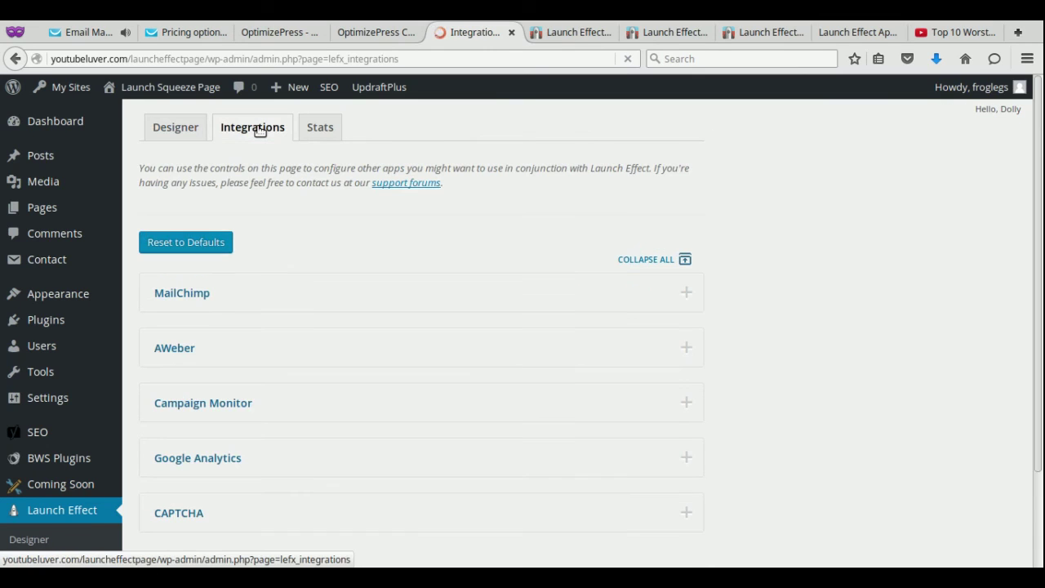
scroll(867, 329, down, 3)
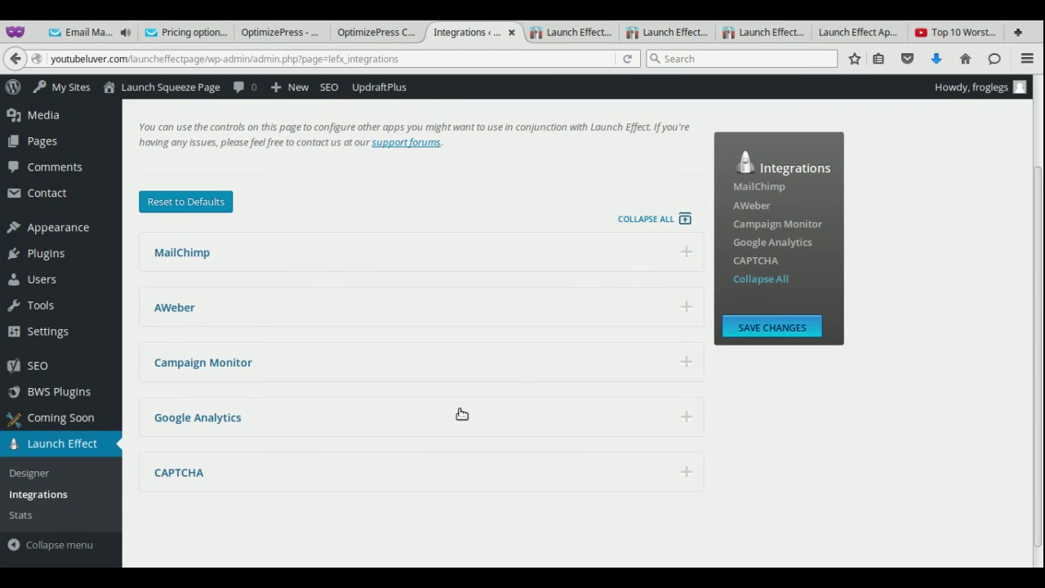
scroll(462, 414, down, 1)
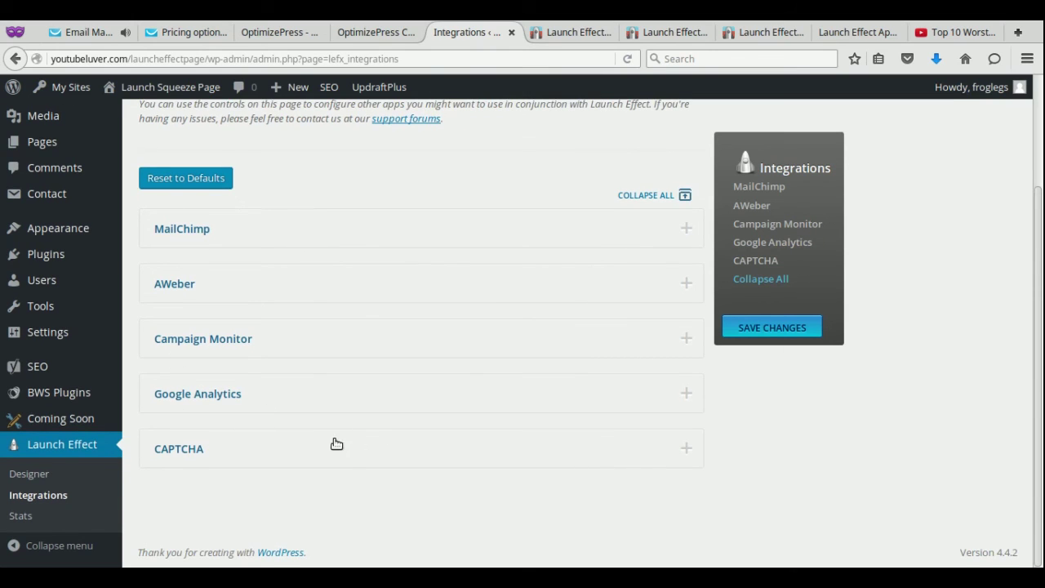
scroll(205, 455, up, 3)
scroll(315, 243, down, 3)
click(275, 229)
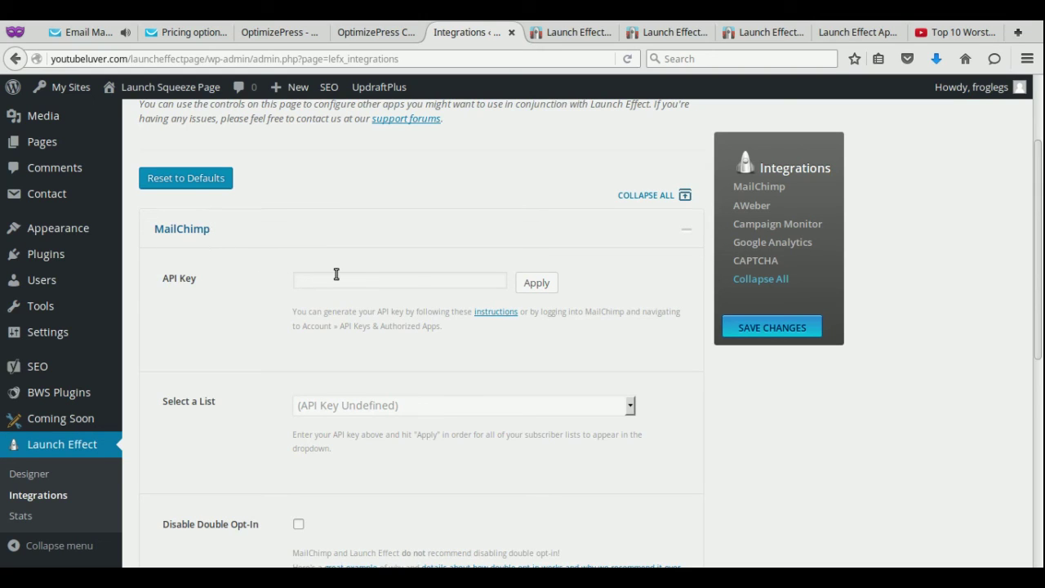
scroll(397, 330, up, 3)
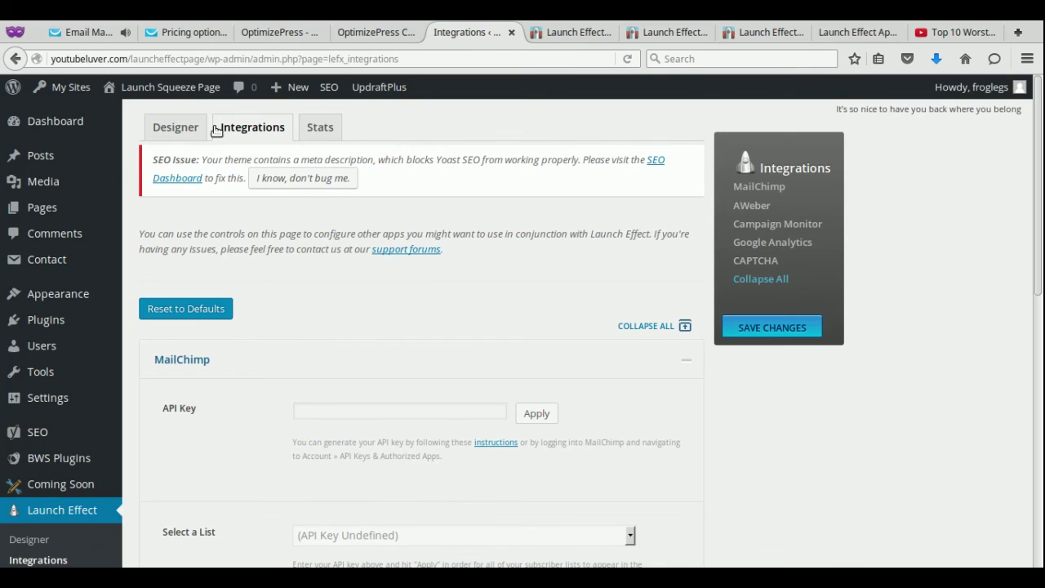
Step: Visit the site again and review the whole sign-up page from the heading to the social icons
mouse_move(168, 87)
click(137, 141)
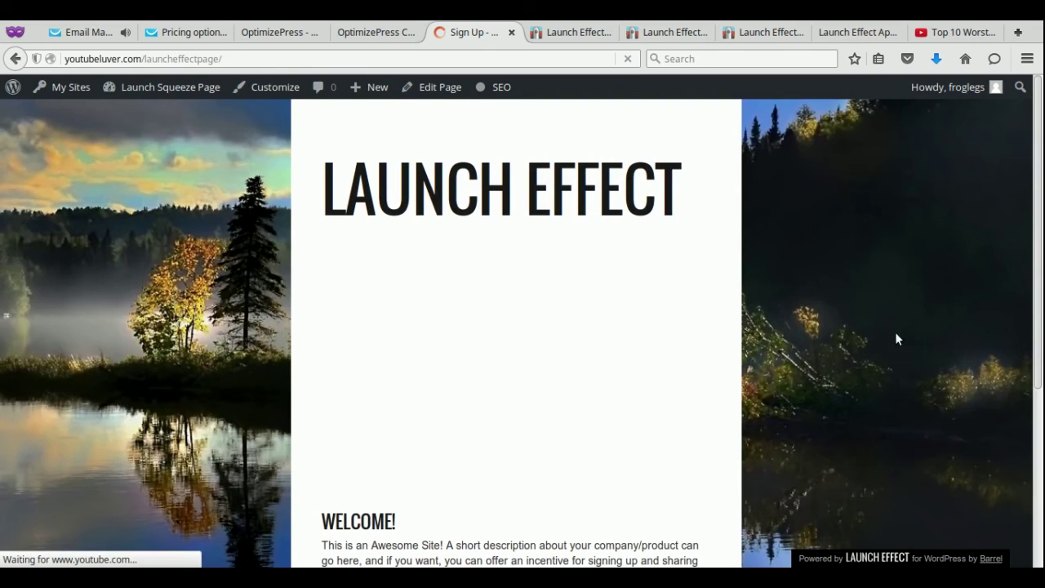
scroll(879, 327, down, 3)
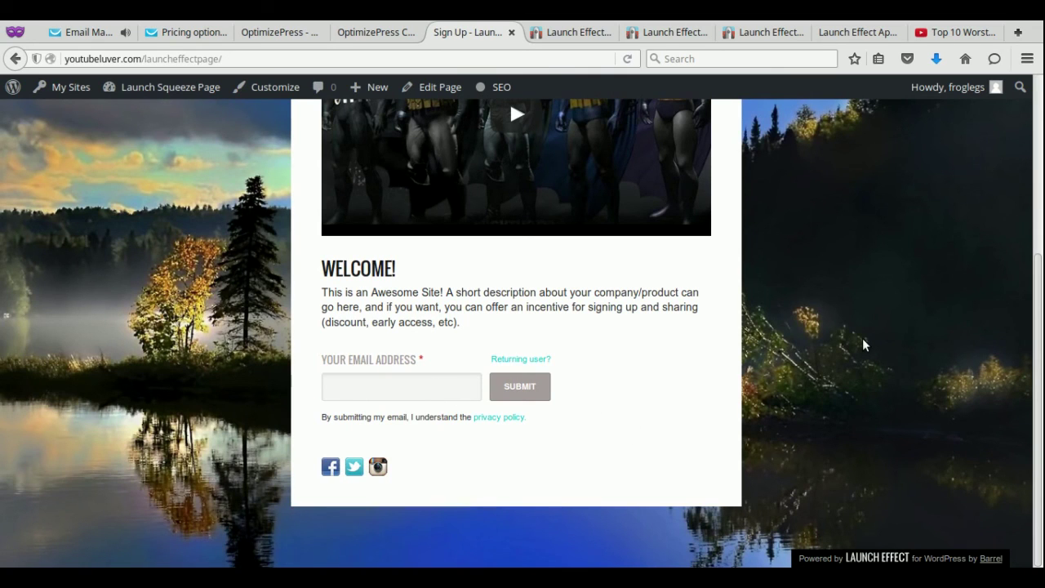
scroll(863, 338, up, 3)
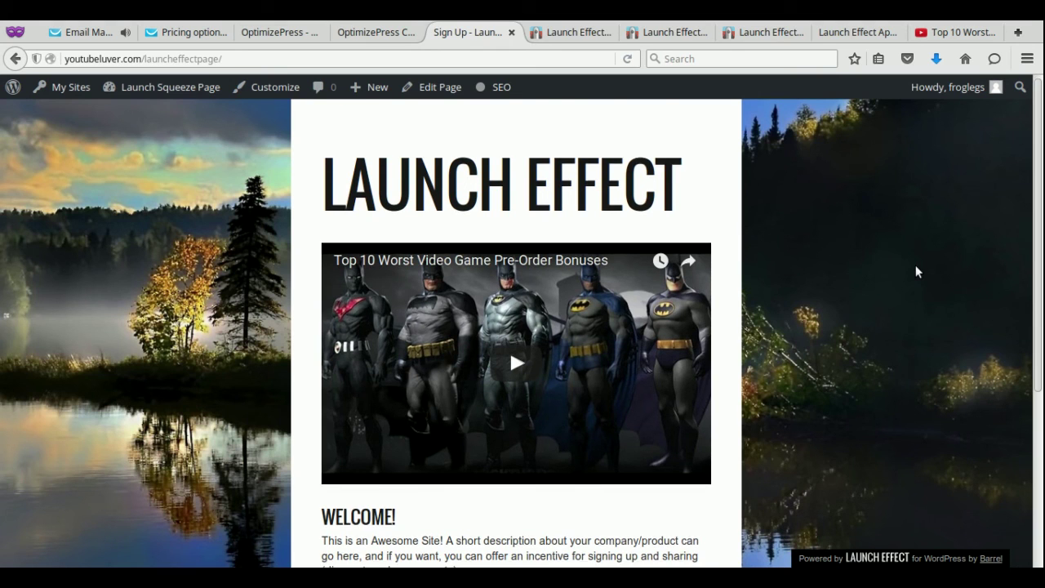
scroll(915, 265, down, 5)
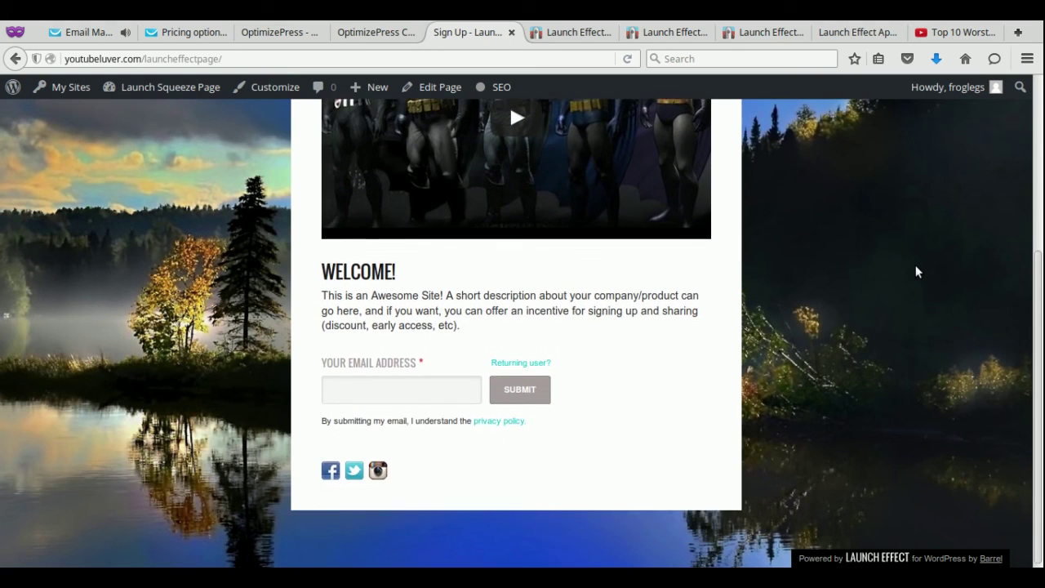
Step: Revisit the OptimizePress and GetResponse home pages to compare these landing page alternatives with the finished sign-up page
scroll(916, 272, up, 5)
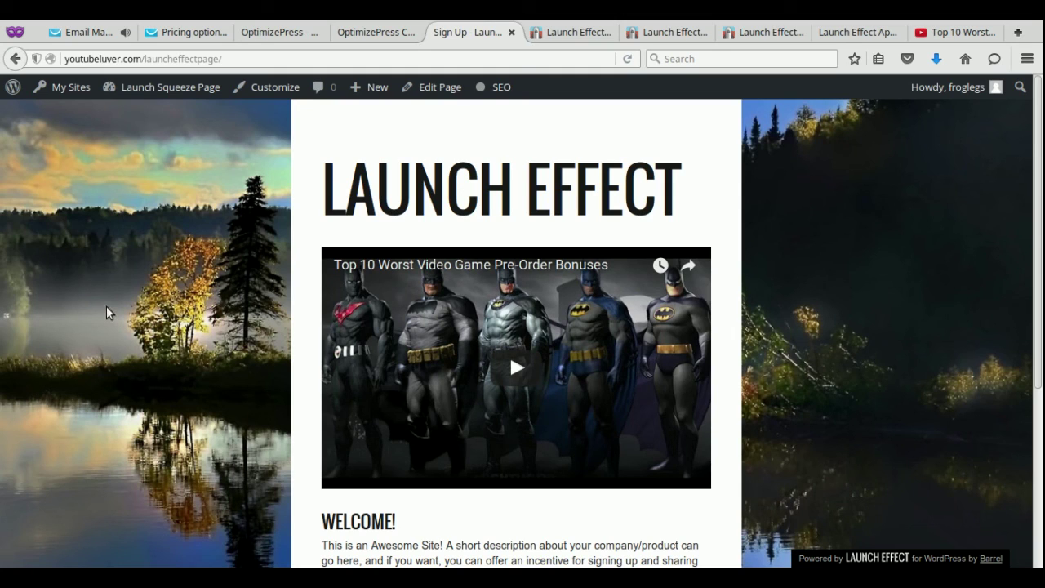
click(258, 36)
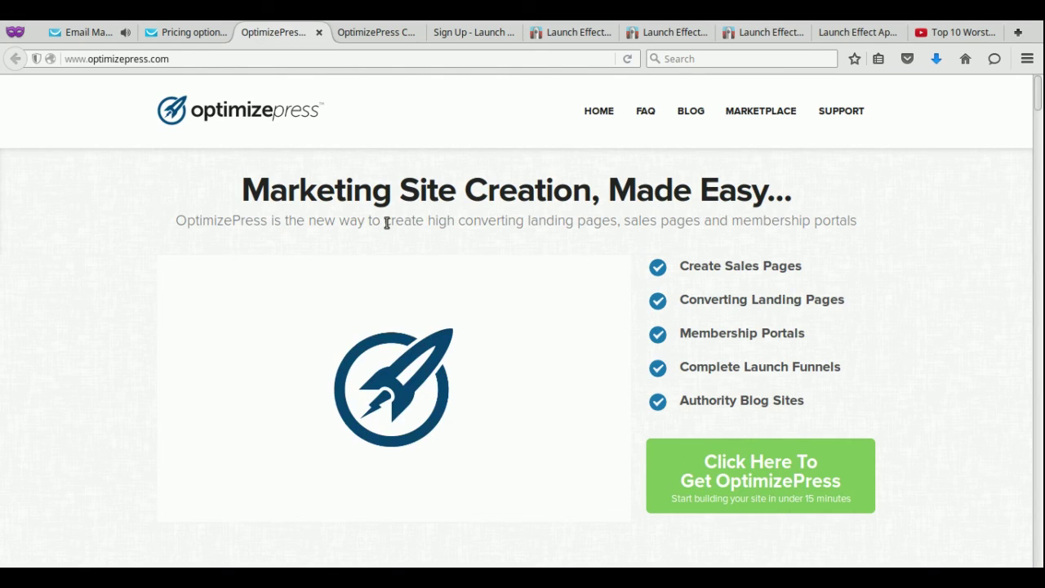
click(83, 33)
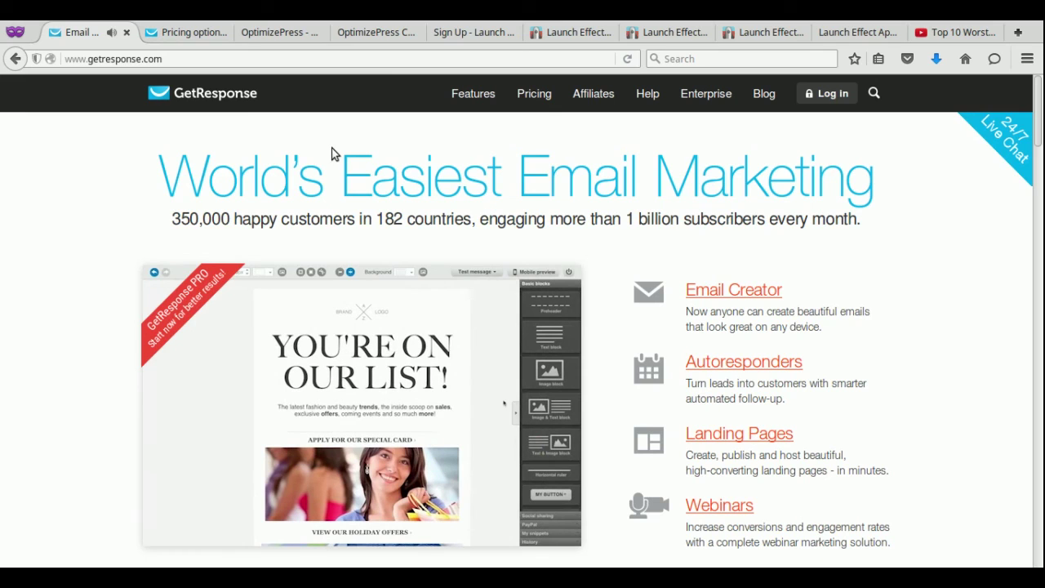
click(299, 35)
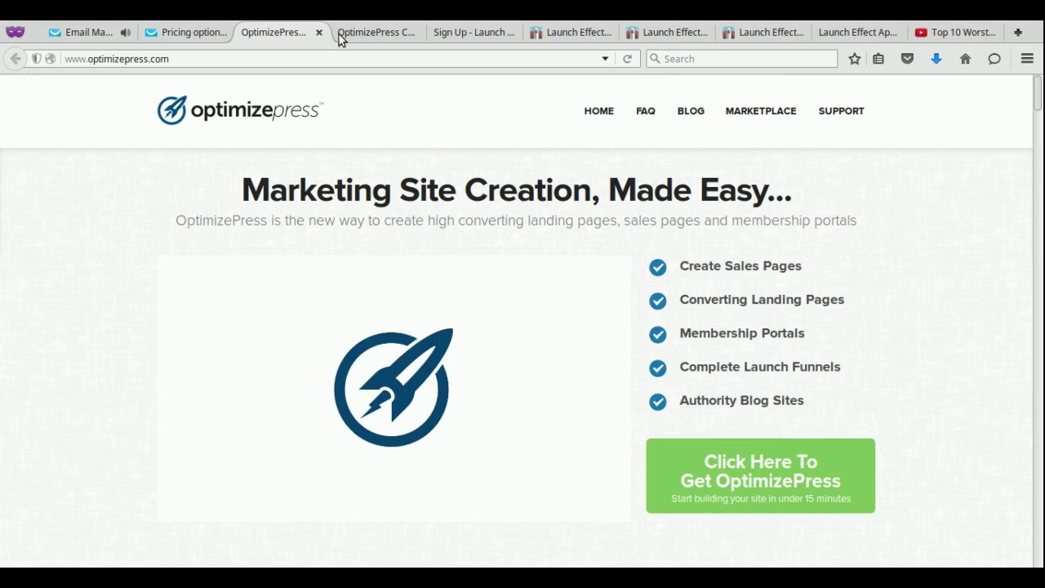
Step: Look over the Launch Effect home page from its header, and return to the finished sign-up page
click(555, 36)
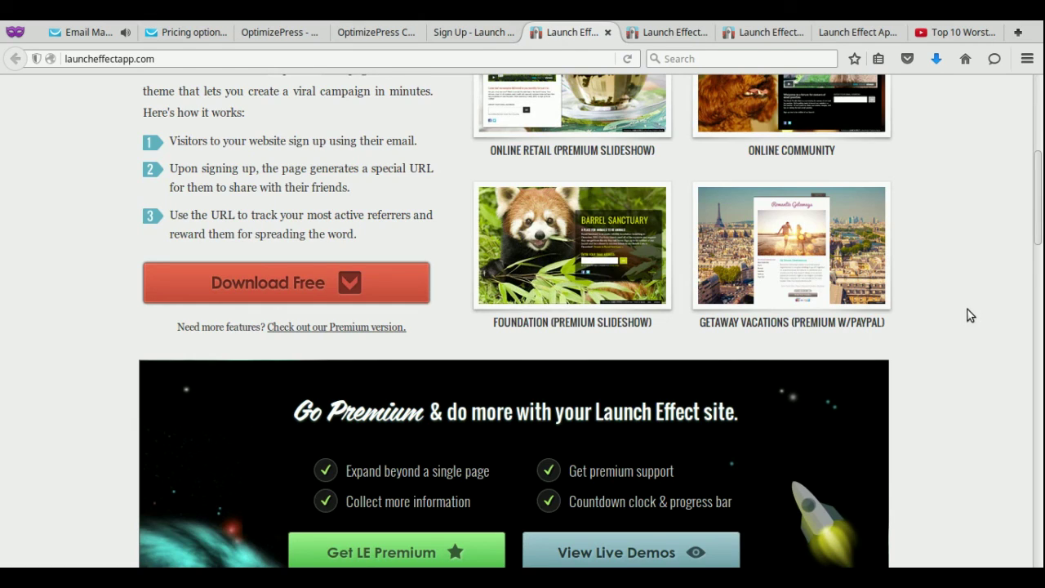
scroll(968, 314, up, 5)
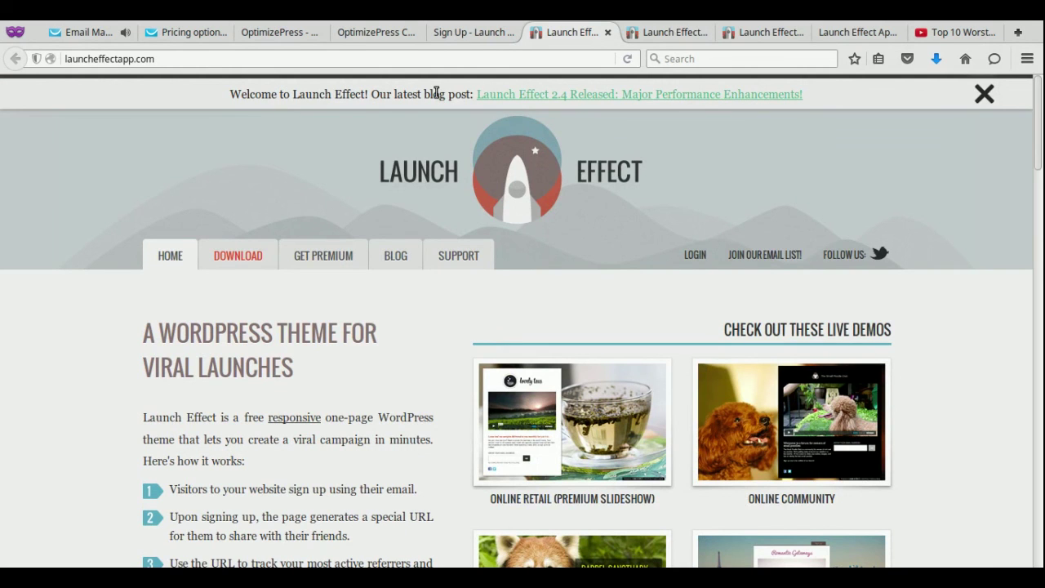
click(471, 31)
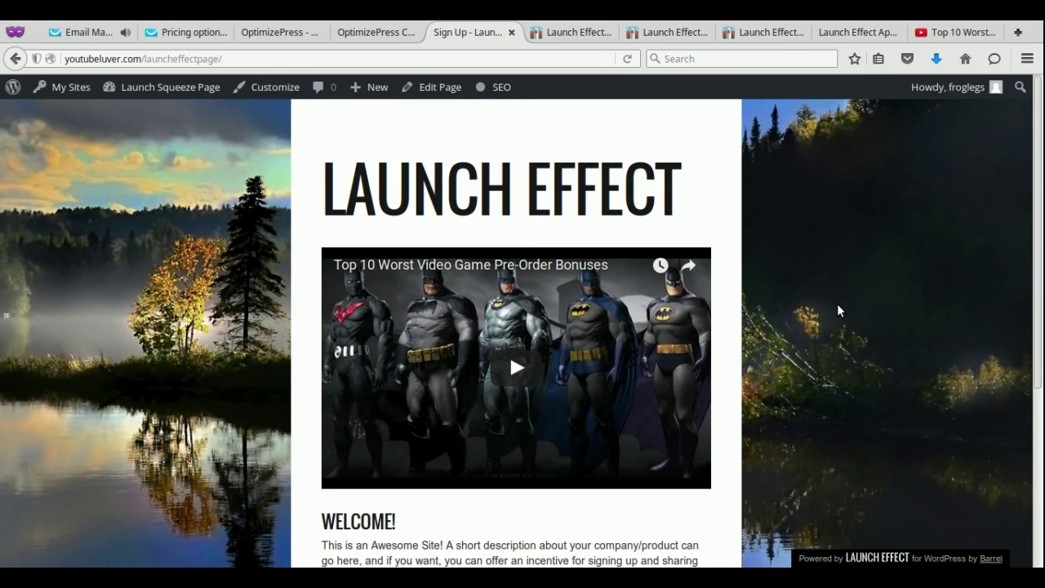